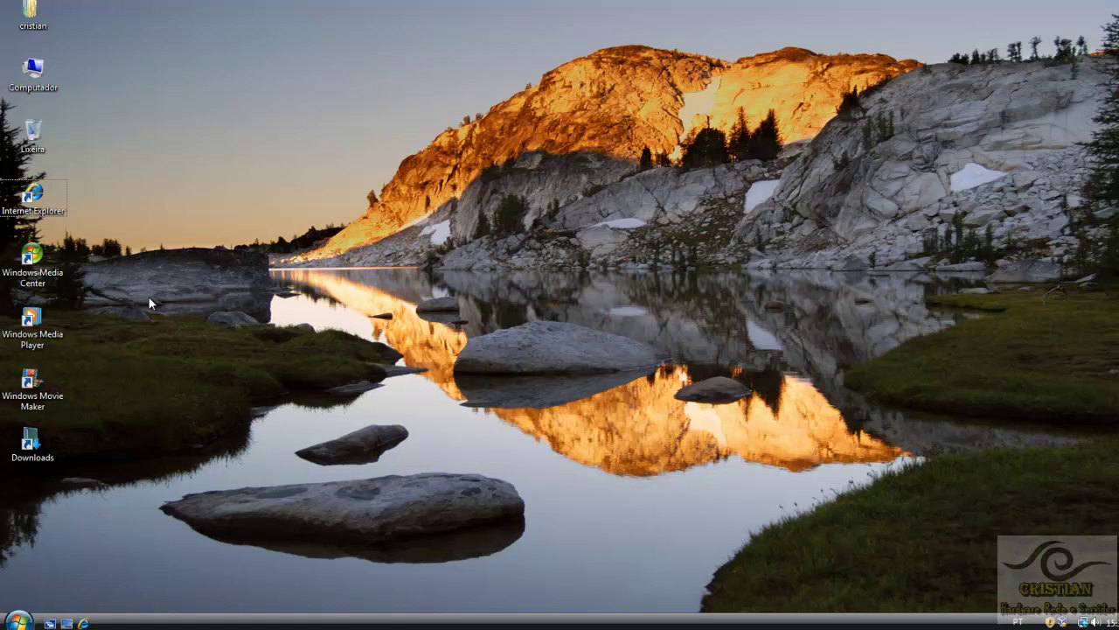
Step: Run winver to check the installed Windows version, and close the About Windows window
{"action": "key", "text": "super"}
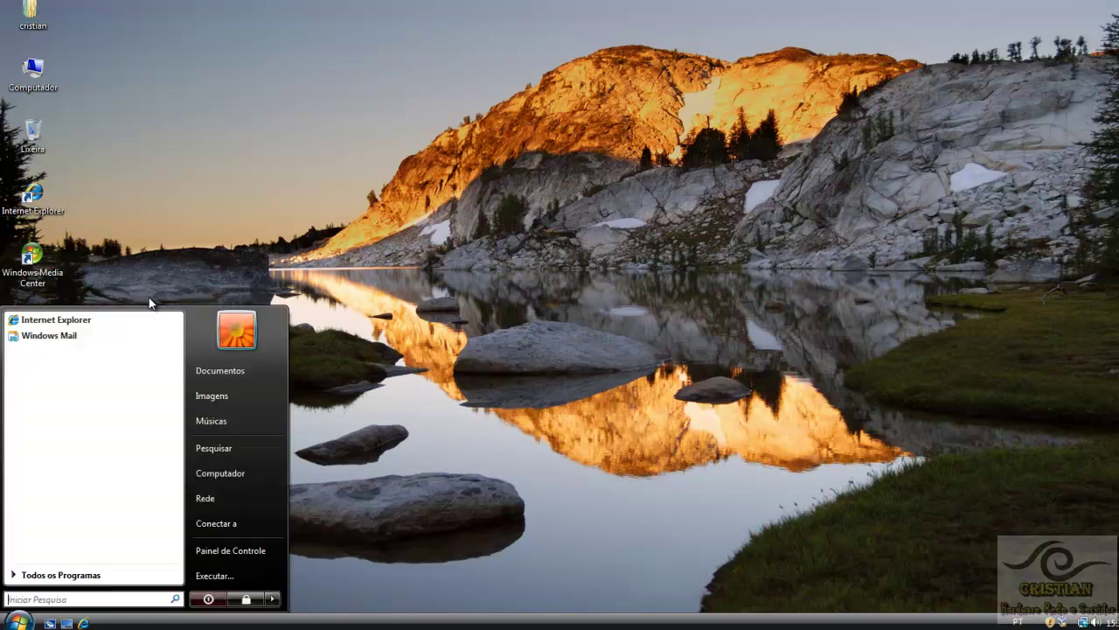
{"action": "key", "text": "super"}
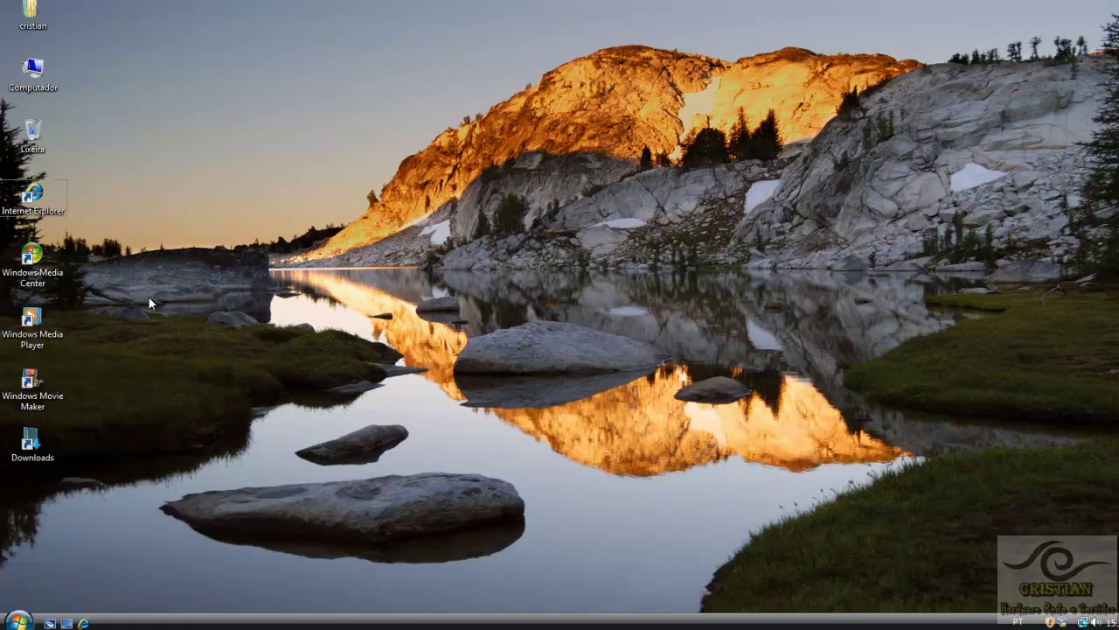
{"action": "key", "text": "super+r"}
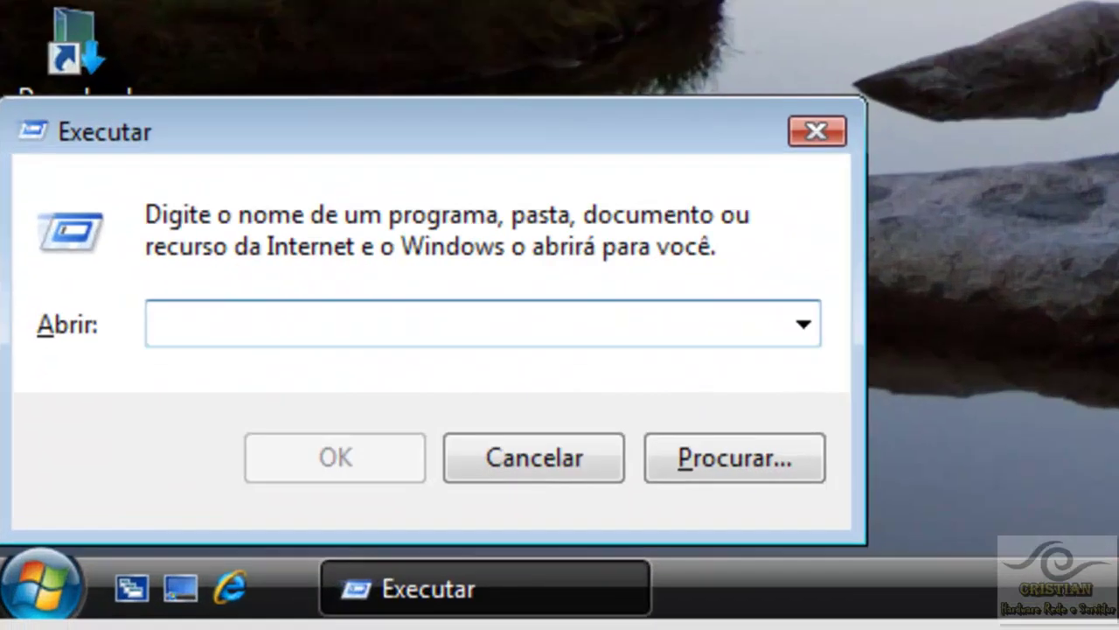
{"action": "type", "text": "win"}
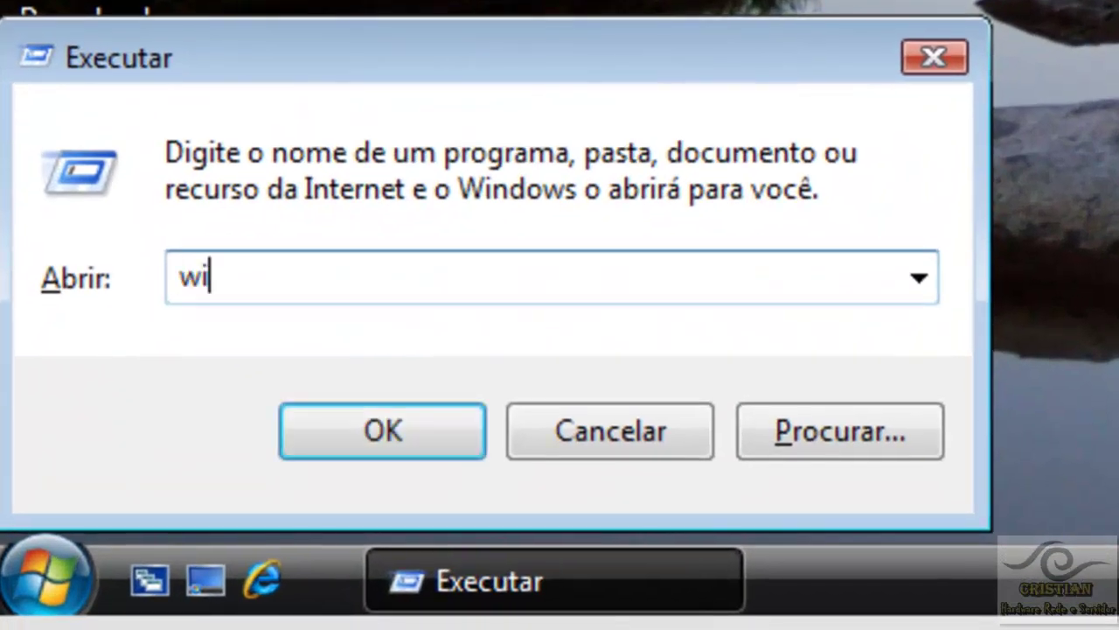
{"action": "type", "text": "ver"}
{"action": "key", "text": "Return"}
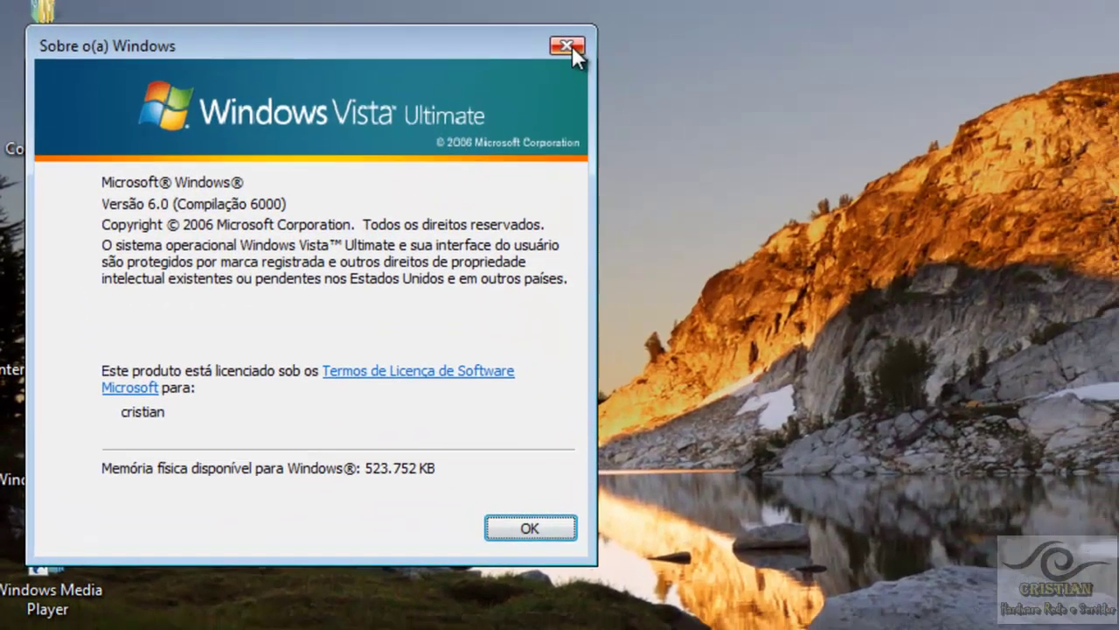
{"action": "left_click", "coordinate": [573, 46]}
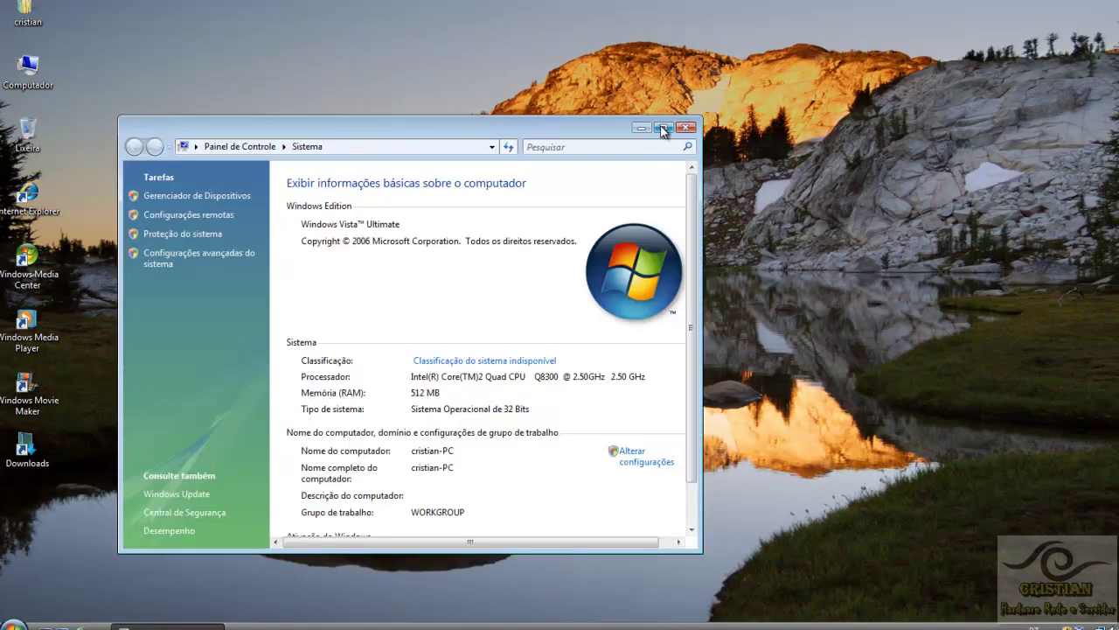
Step: Review the edition, hardware and activation details in the maximized System window, and close it
{"action": "left_click", "coordinate": [662, 129]}
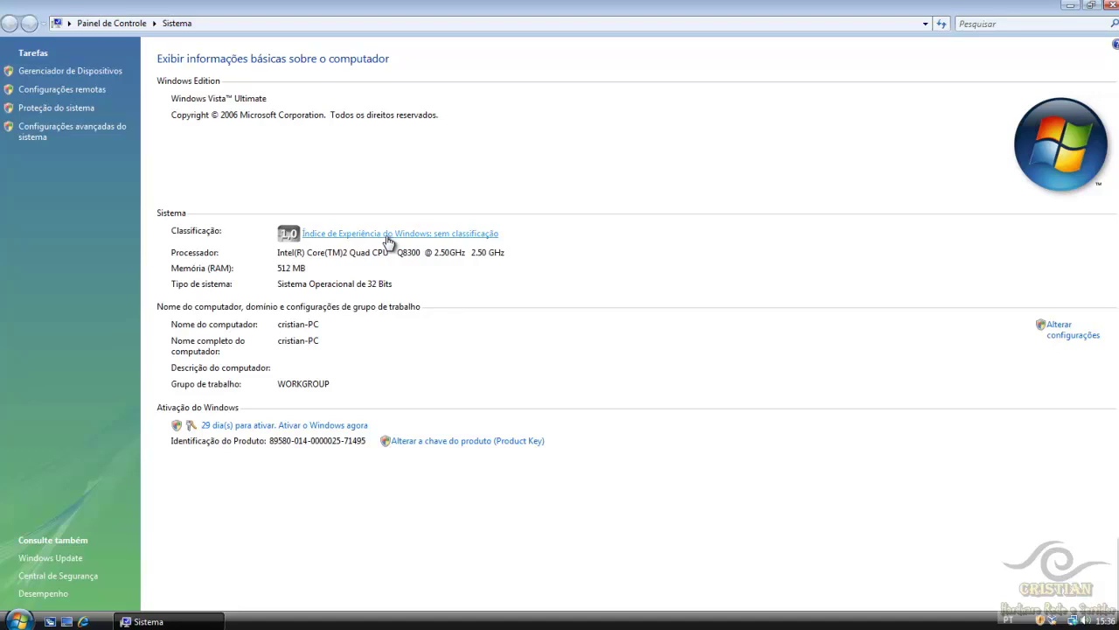
{"action": "left_click", "coordinate": [1111, 5]}
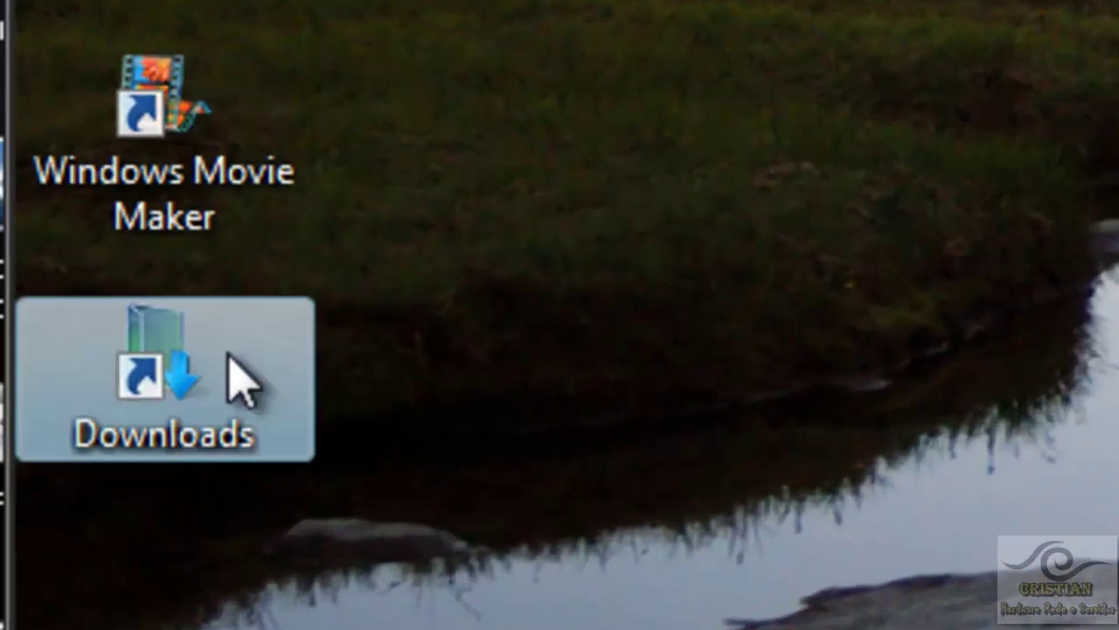
{"action": "double_click", "coordinate": [47, 439]}
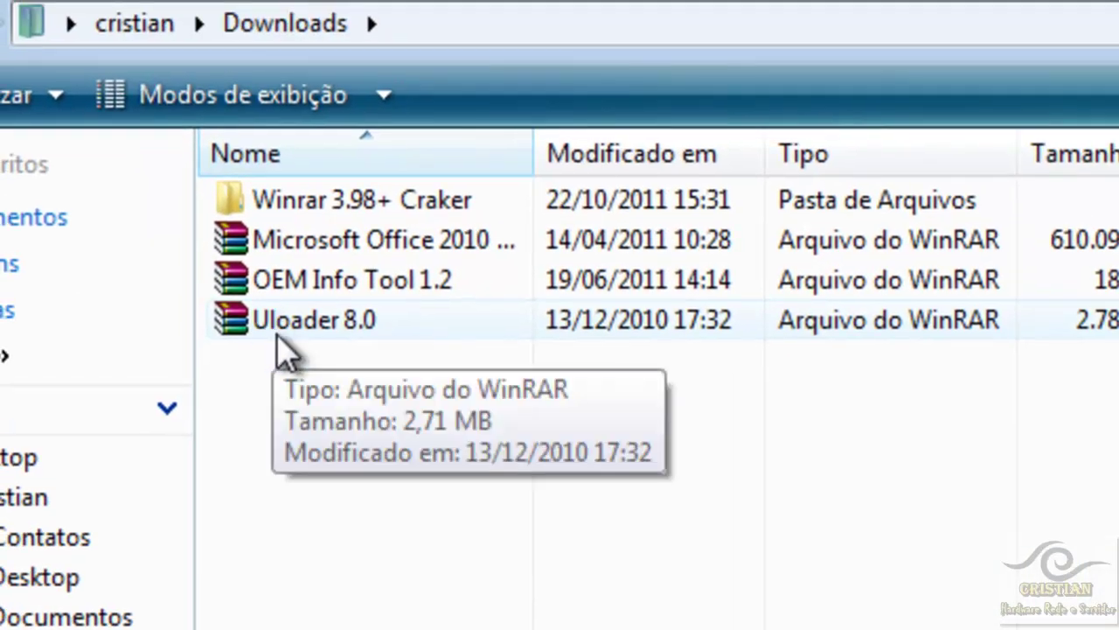
{"action": "right_click", "coordinate": [280, 330]}
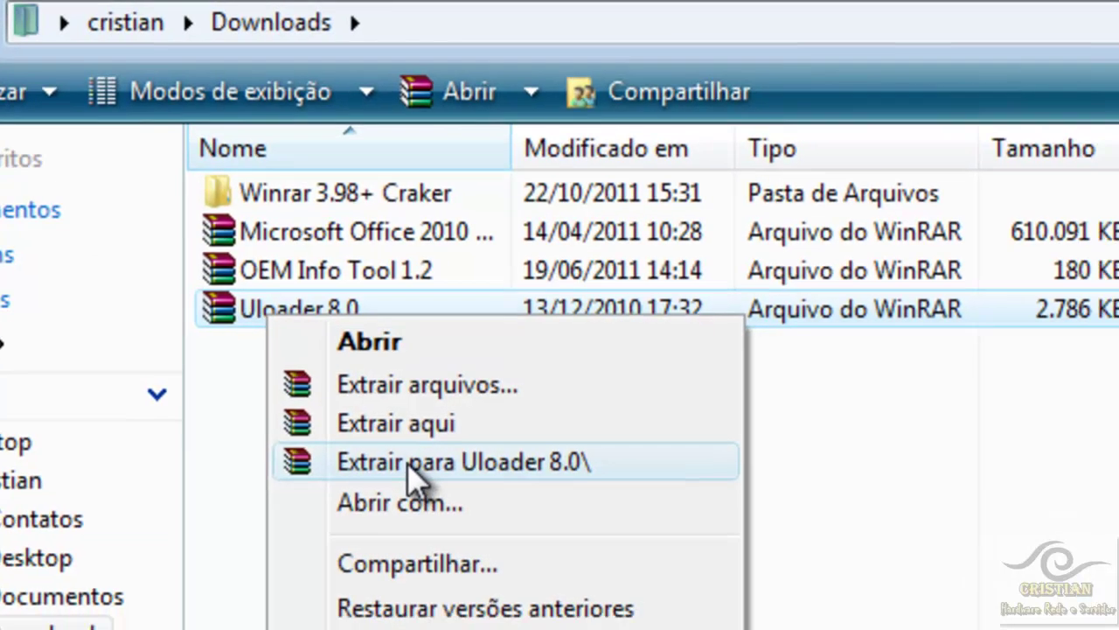
{"action": "left_click", "coordinate": [429, 488]}
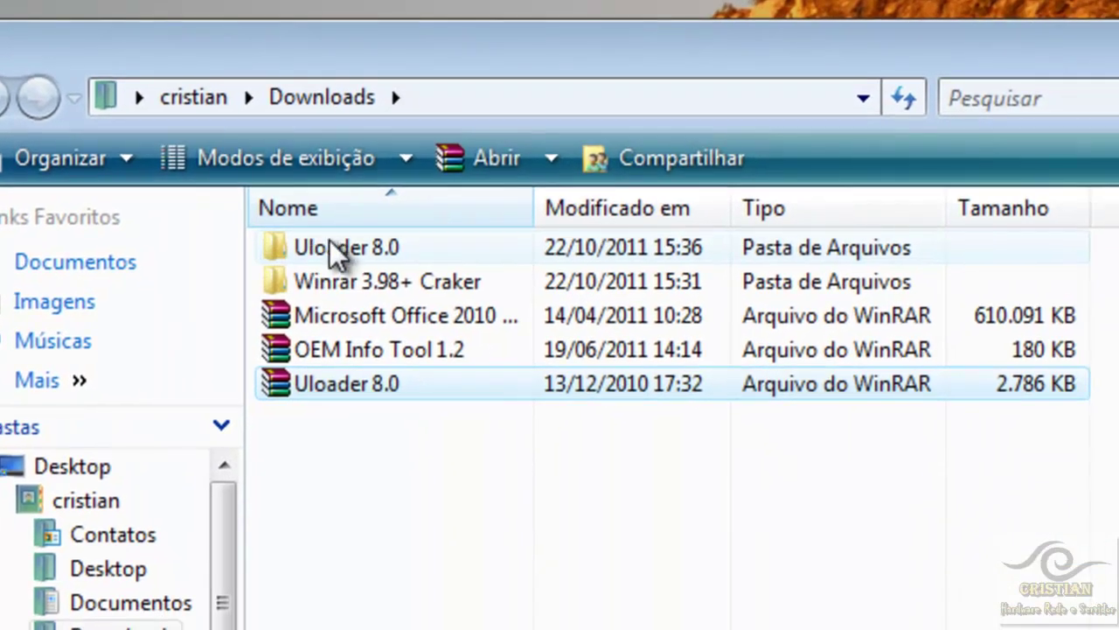
{"action": "double_click", "coordinate": [331, 247]}
{"action": "double_click", "coordinate": [330, 247]}
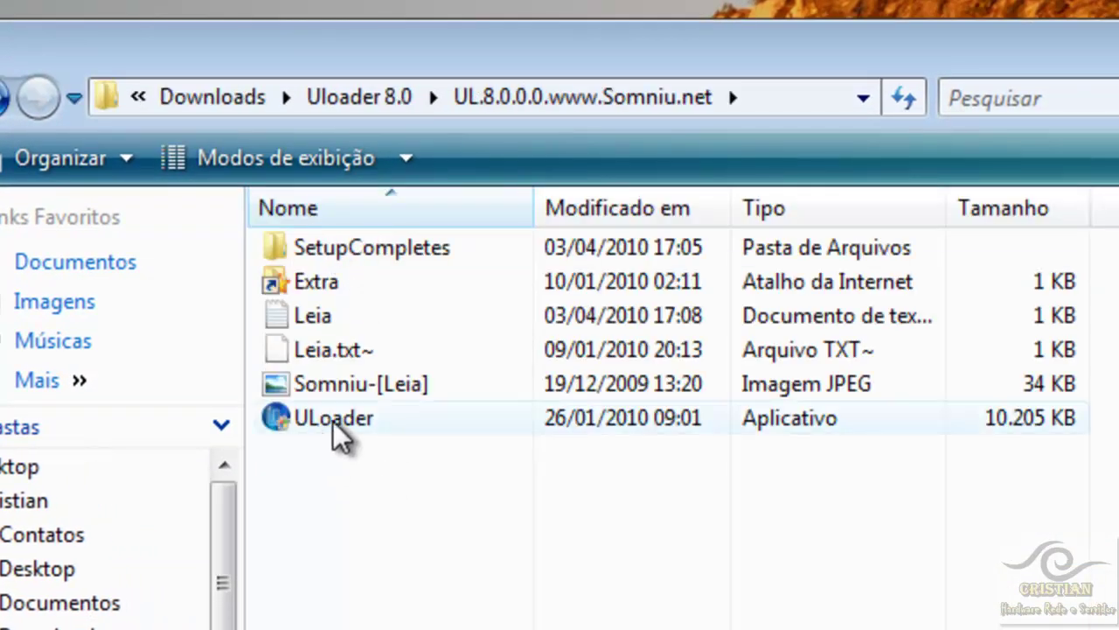
Step: Run ULoader as administrator, allow it access to the computer, and close the folder window behind it
{"action": "right_click", "coordinate": [313, 422]}
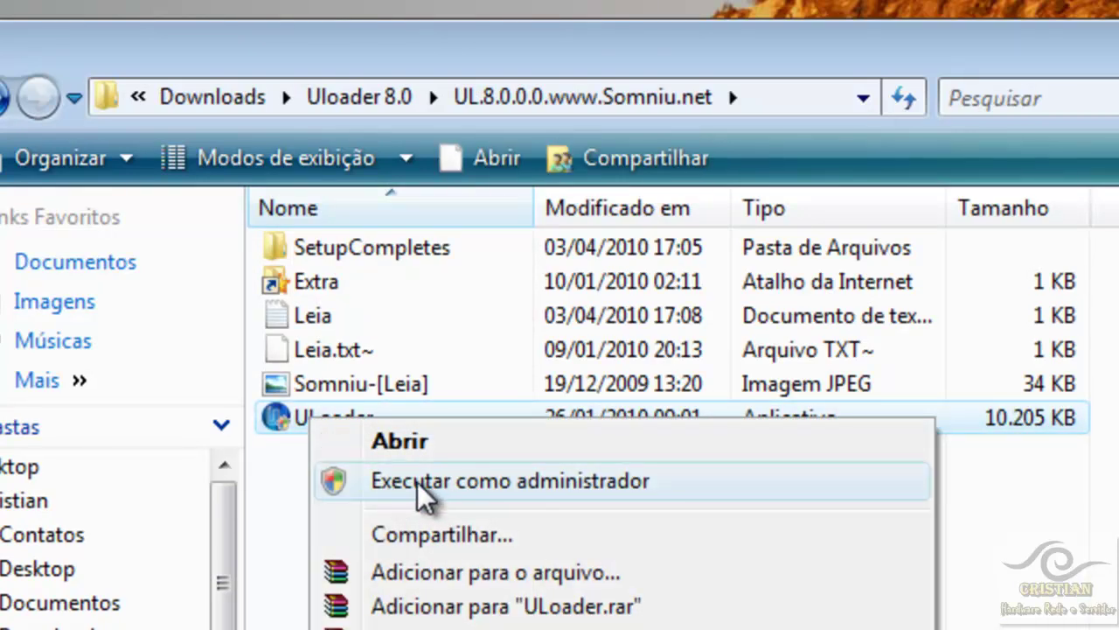
{"action": "left_click", "coordinate": [426, 492]}
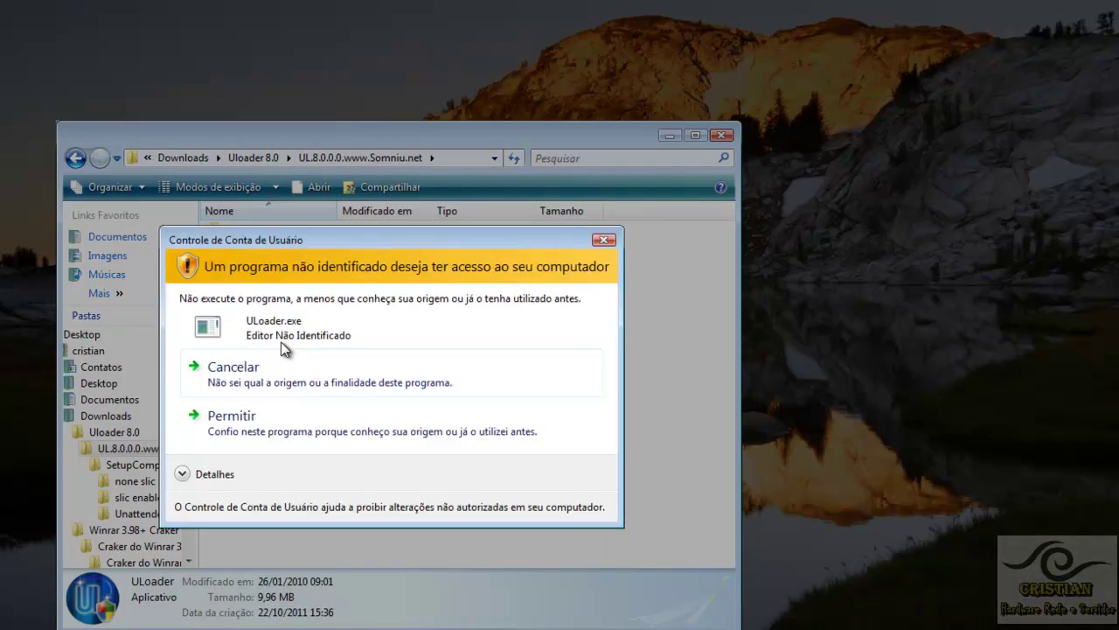
{"action": "left_click", "coordinate": [254, 427]}
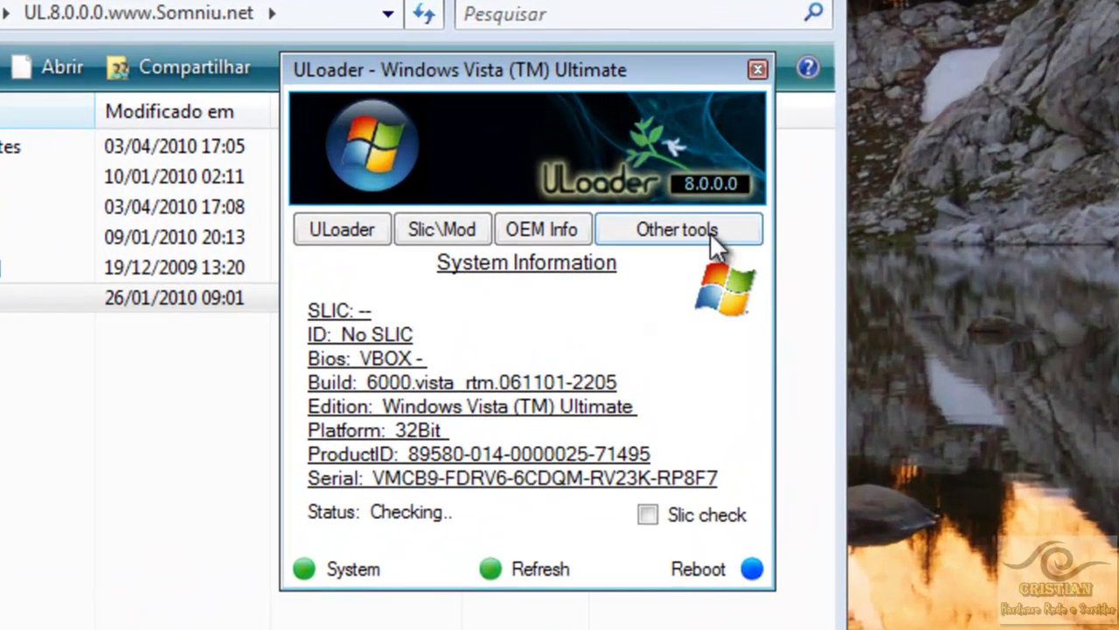
{"action": "left_click", "coordinate": [832, 3]}
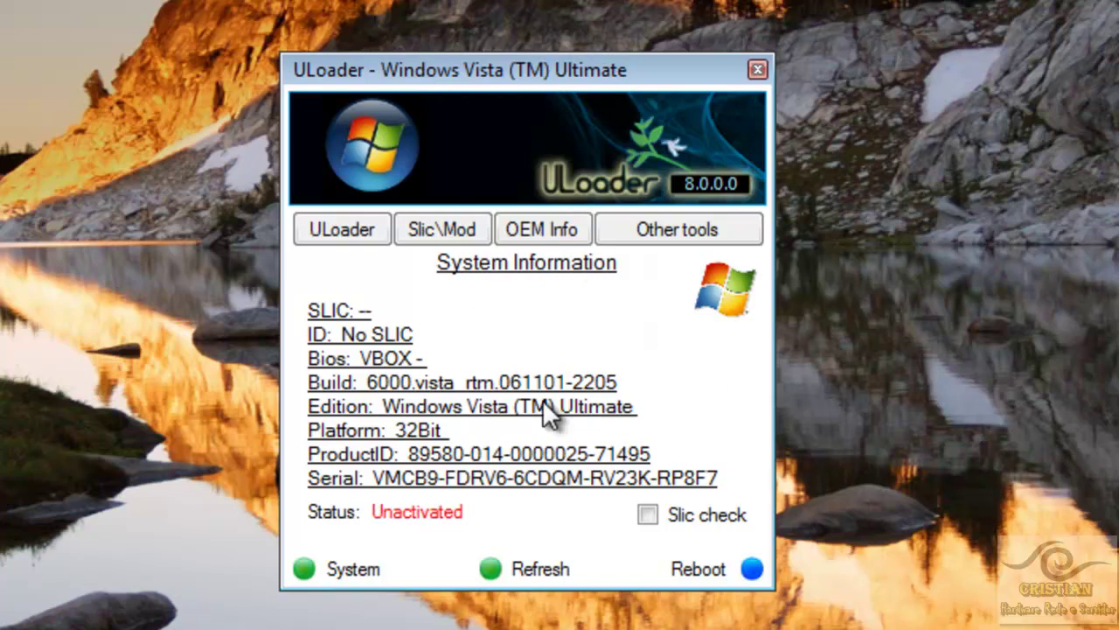
Step: Install the loader with the MSI certificate, the Acer key option and the Default loader mode, and reboot the computer
{"action": "left_click", "coordinate": [336, 231]}
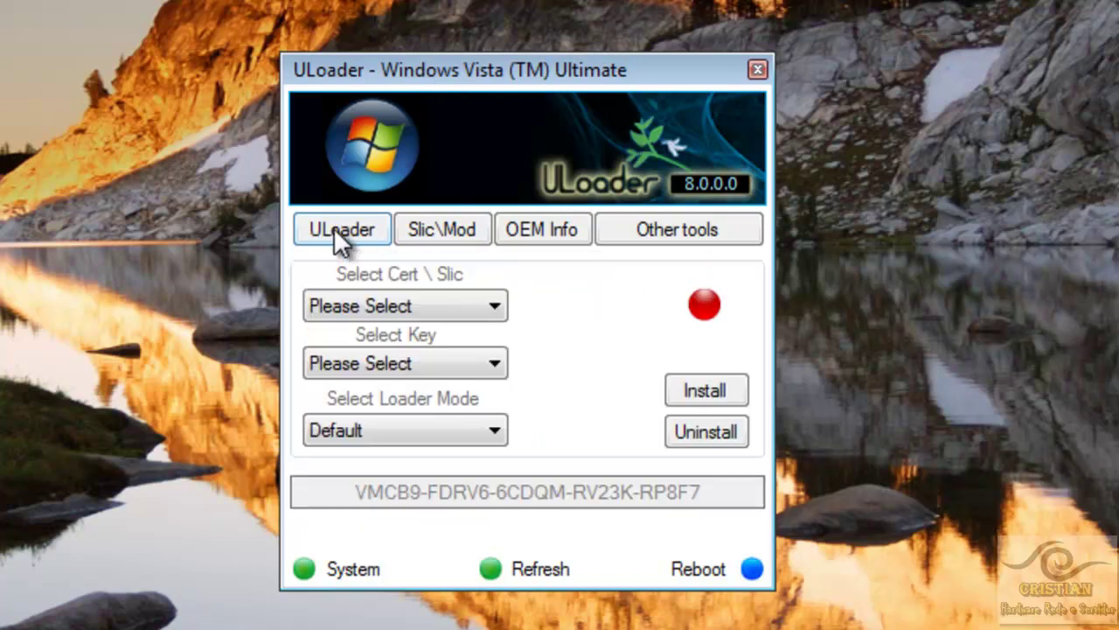
{"action": "left_click", "coordinate": [493, 303]}
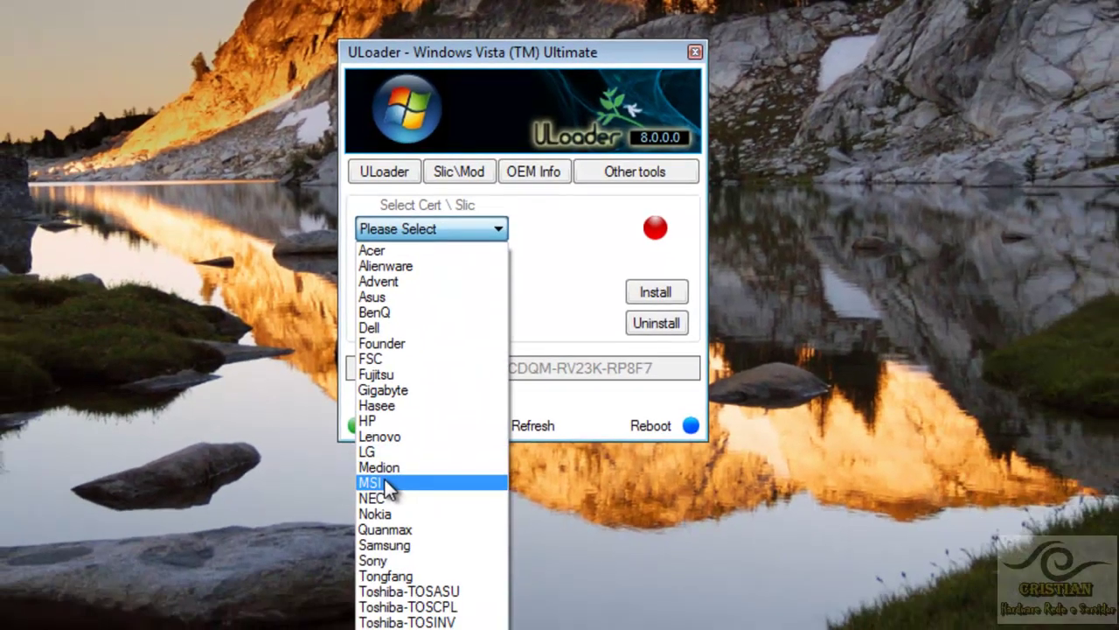
{"action": "left_click", "coordinate": [384, 479]}
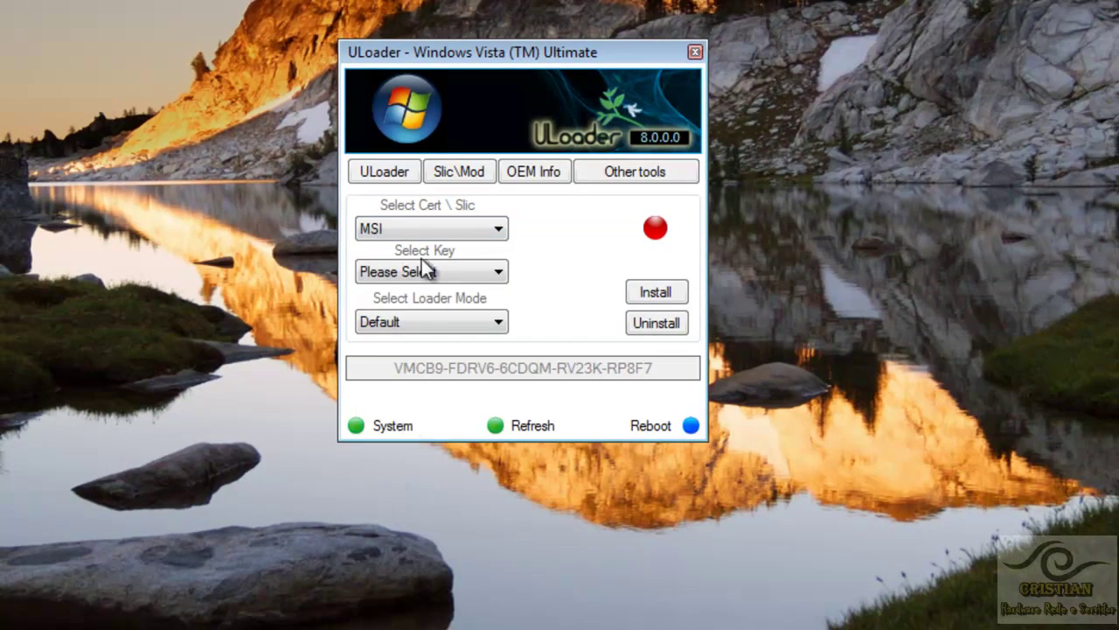
{"action": "left_click", "coordinate": [499, 272]}
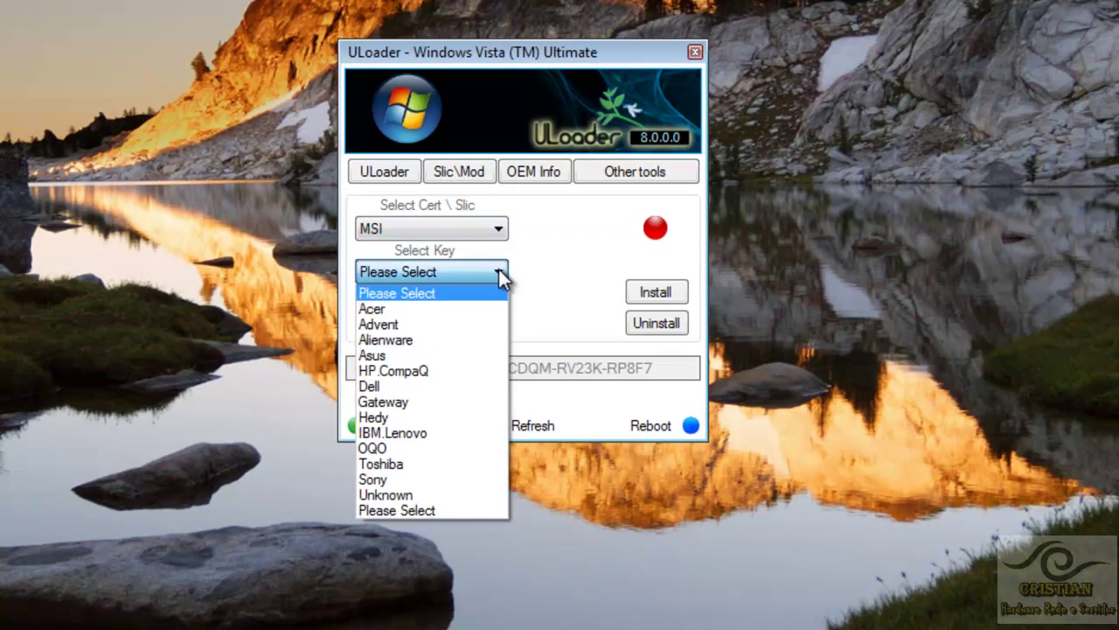
{"action": "left_click", "coordinate": [398, 308]}
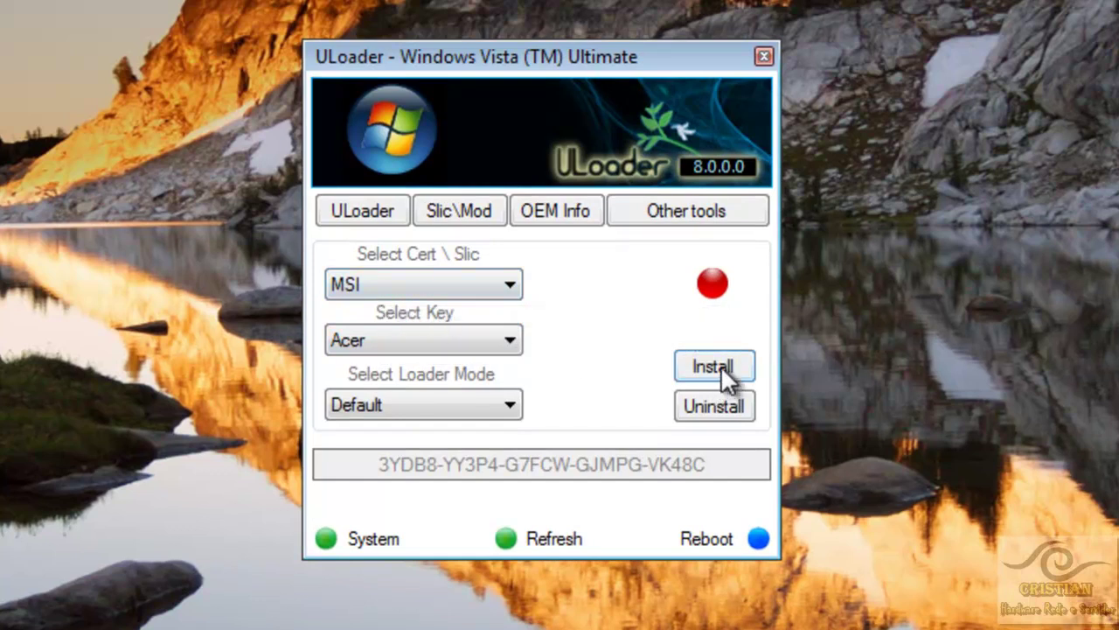
{"action": "left_click", "coordinate": [721, 362]}
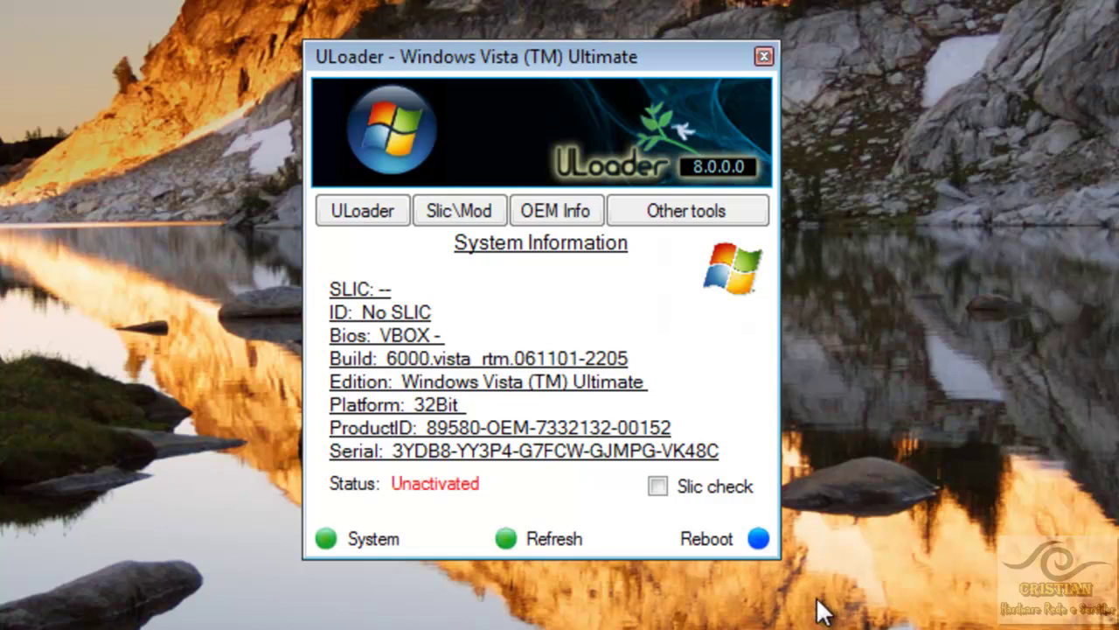
{"action": "left_click", "coordinate": [759, 539]}
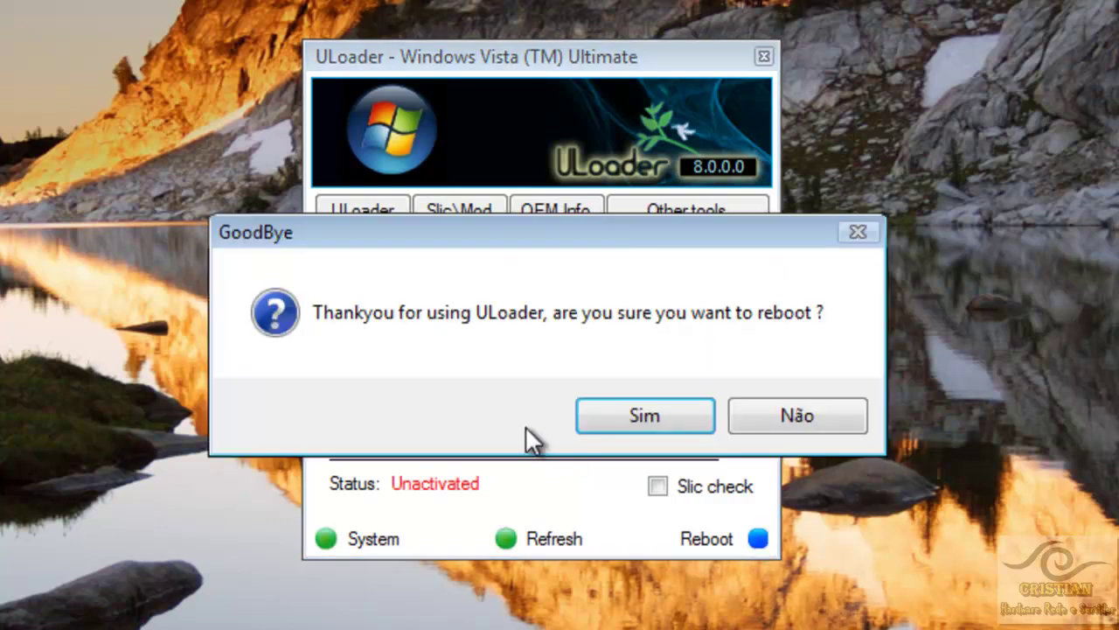
{"action": "left_click", "coordinate": [643, 414]}
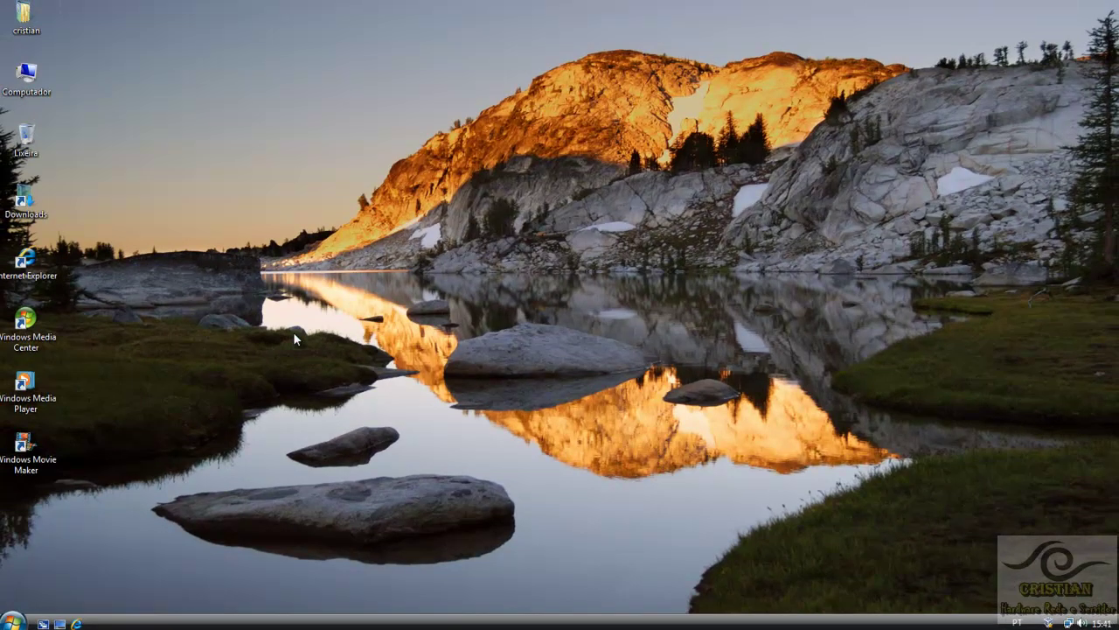
Step: Check the Windows activation status in the System window after the reboot, and close the window
{"action": "key", "text": "super+Pause"}
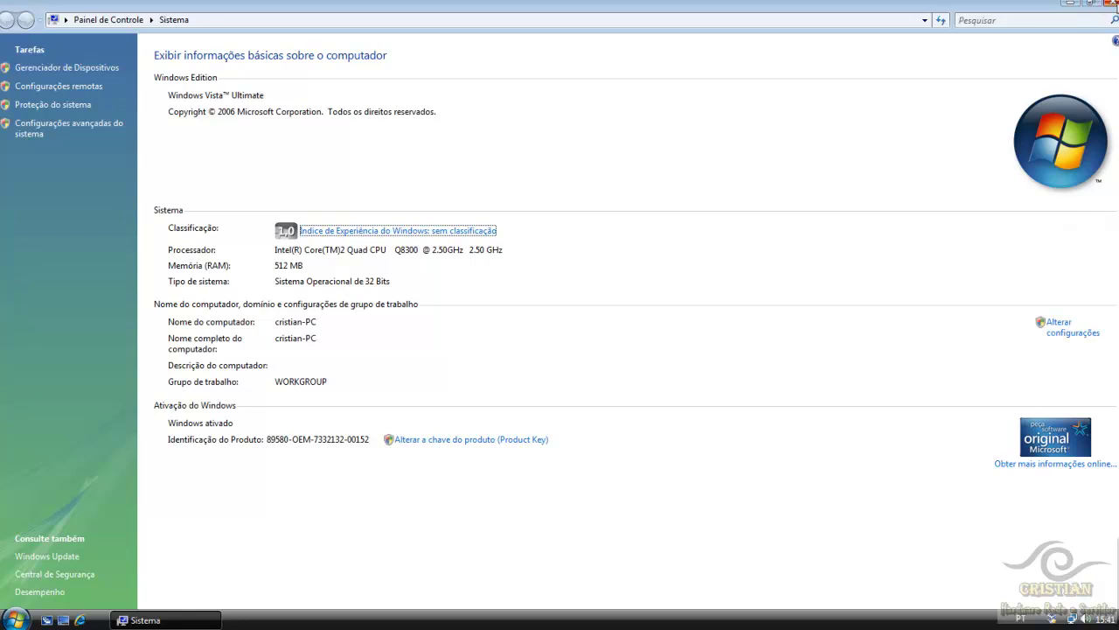
{"action": "left_click", "coordinate": [1115, 5]}
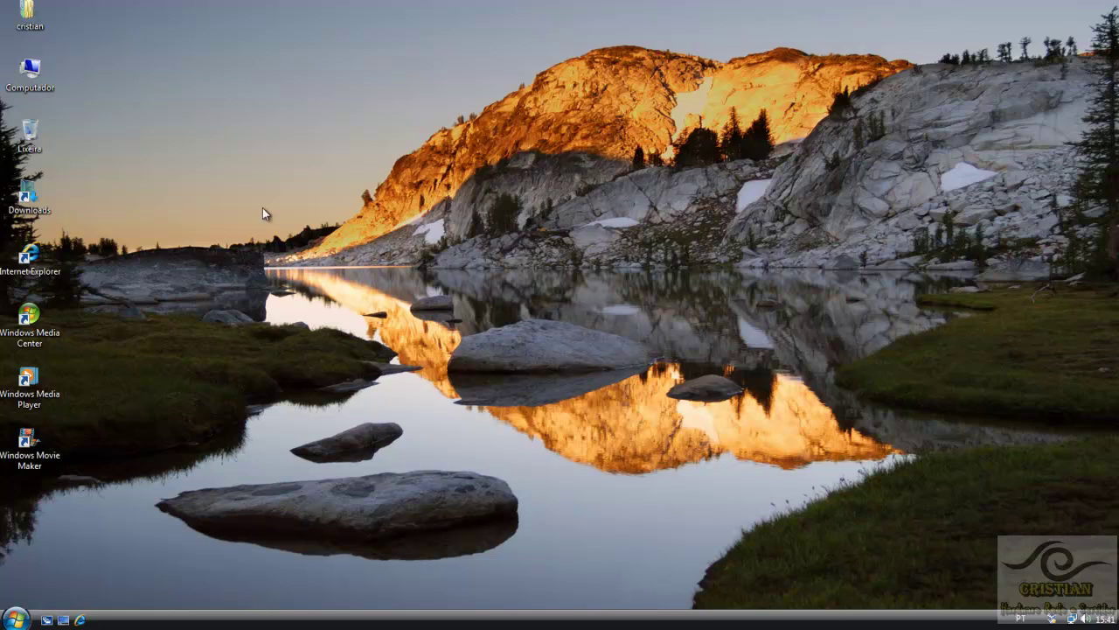
Step: Extract the OEM Info Tool 1.2 archive in Downloads to its own folder and open the inner OEM Info Tool 1.2 folder
{"action": "double_click", "coordinate": [28, 195]}
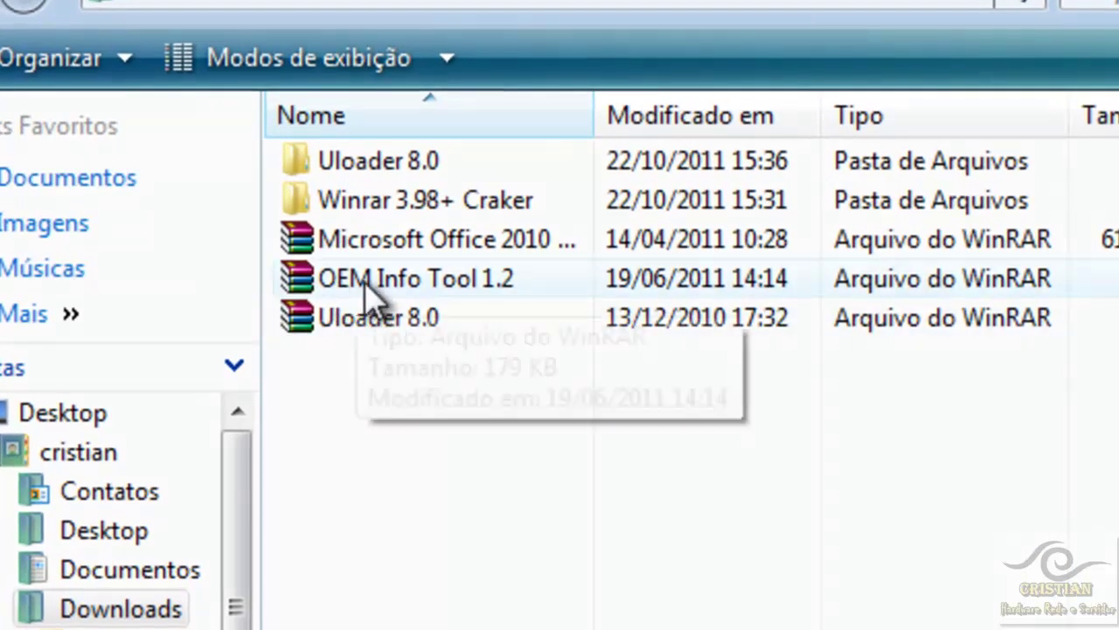
{"action": "right_click", "coordinate": [425, 282]}
{"action": "left_click", "coordinate": [574, 424]}
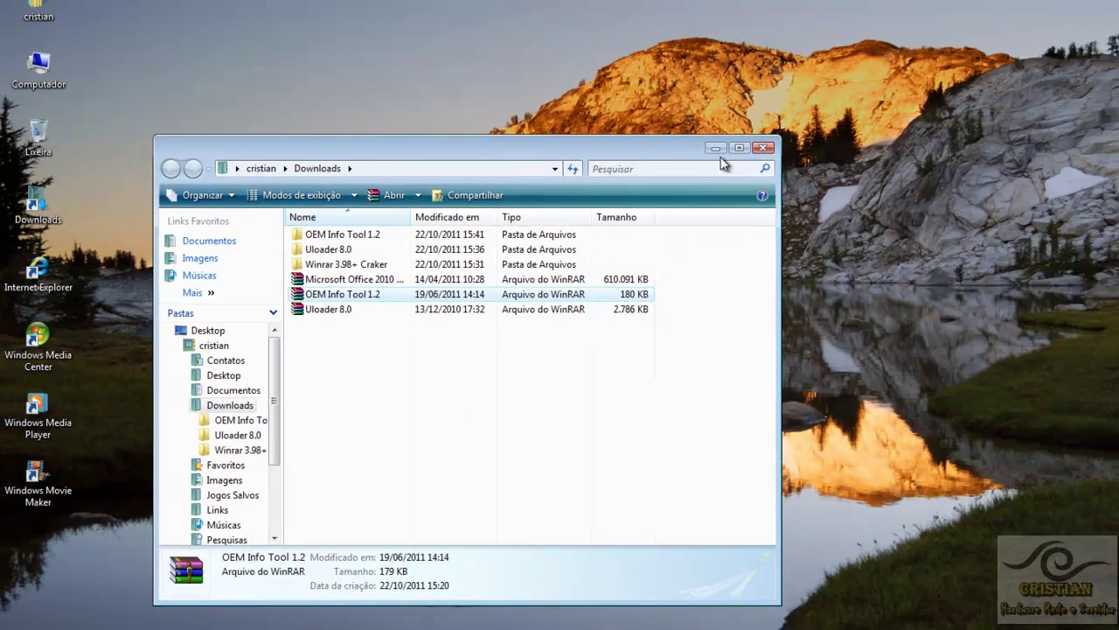
{"action": "double_click", "coordinate": [327, 236]}
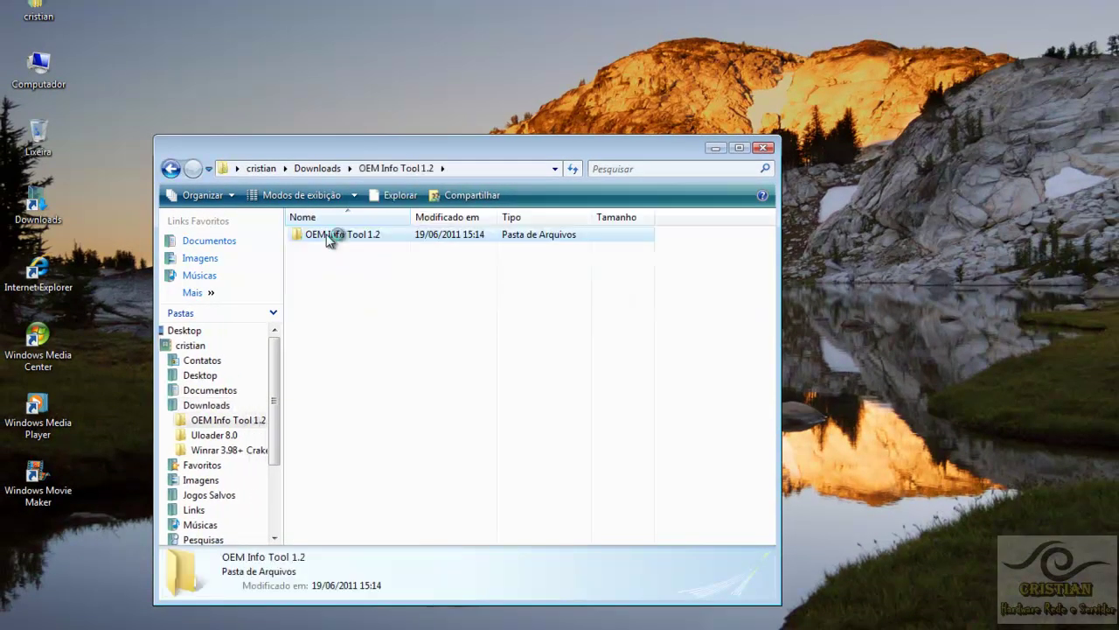
{"action": "double_click", "coordinate": [328, 236]}
Step: Run the OEMInfo application as administrator and allow it access to the computer
{"action": "mouse_move", "coordinate": [318, 264]}
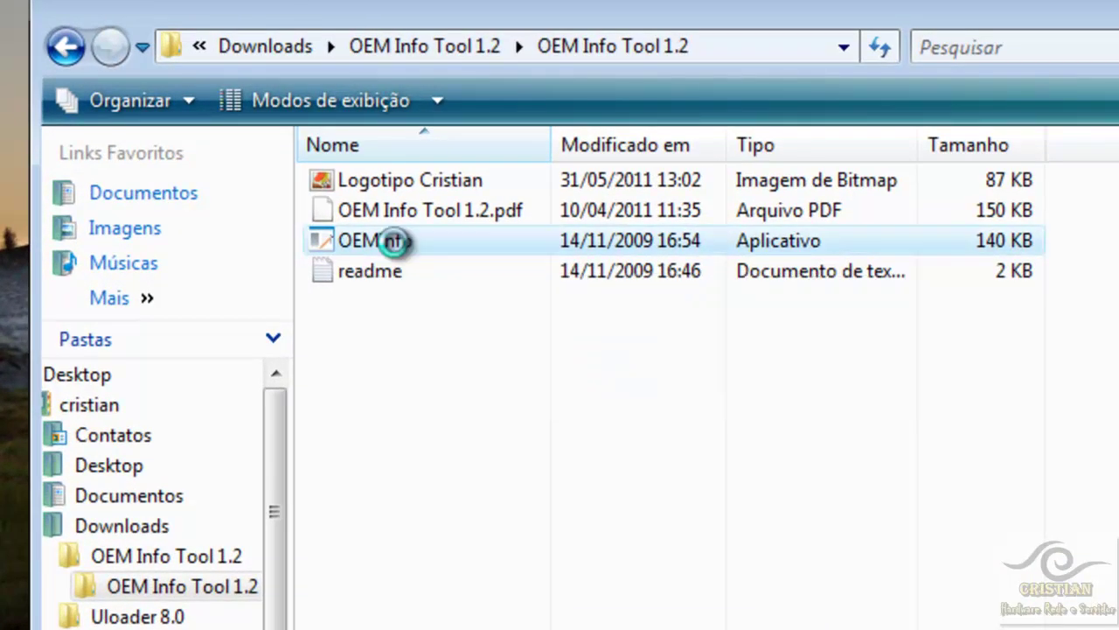
{"action": "right_click", "coordinate": [393, 242]}
{"action": "left_click", "coordinate": [512, 294]}
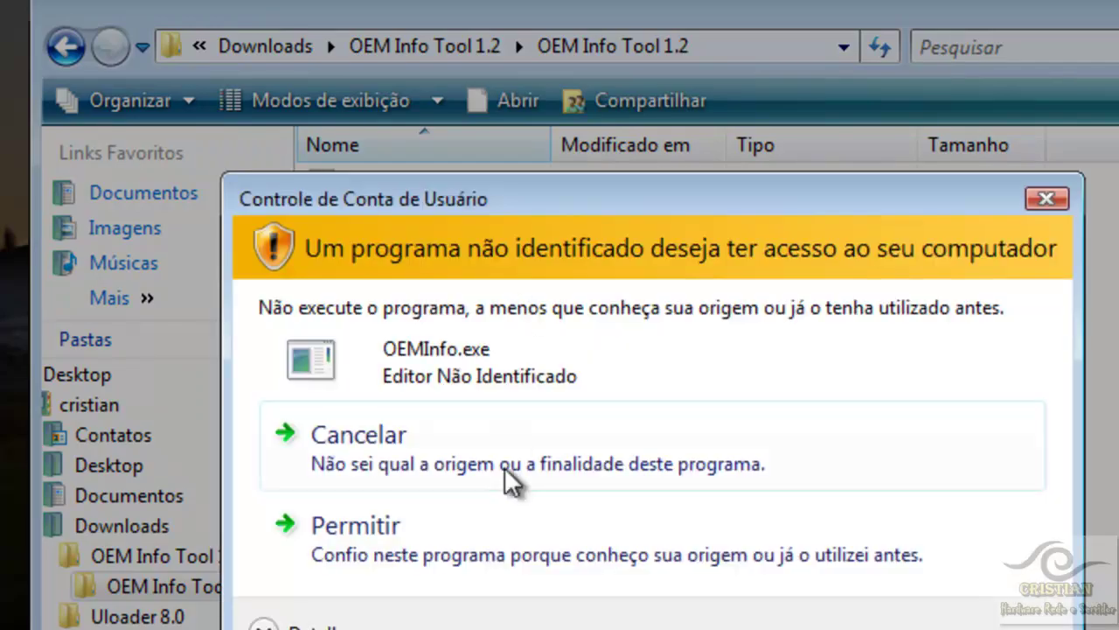
{"action": "left_click", "coordinate": [368, 535]}
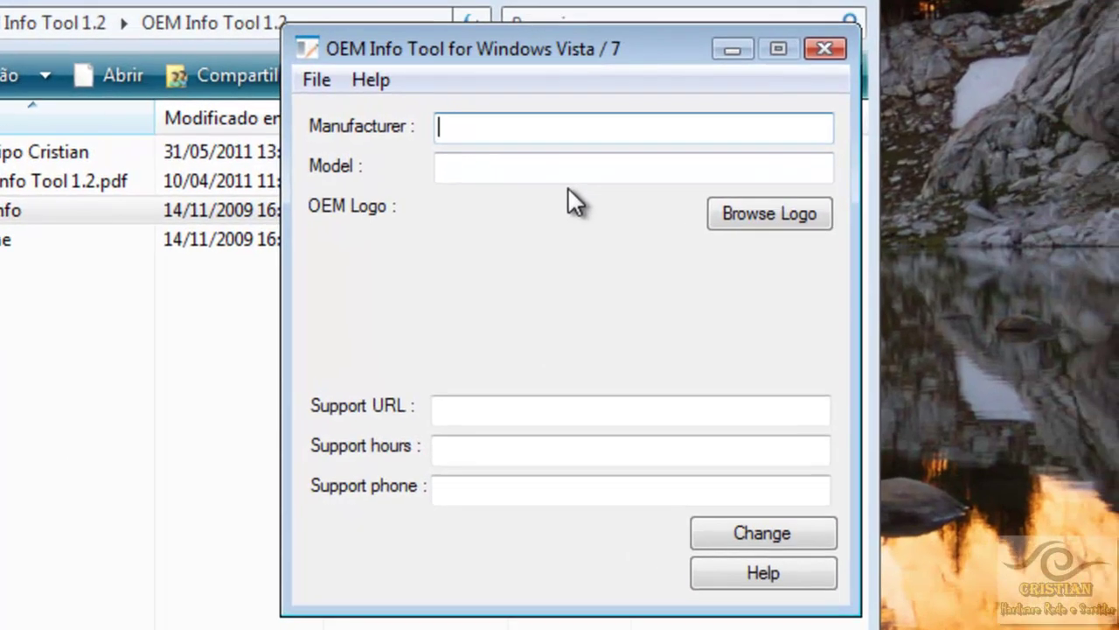
Step: Enter "Cristian Hardware Rede e Servidores" as the manufacturer in the OEM information
{"action": "type", "text": "Cristian Har"}
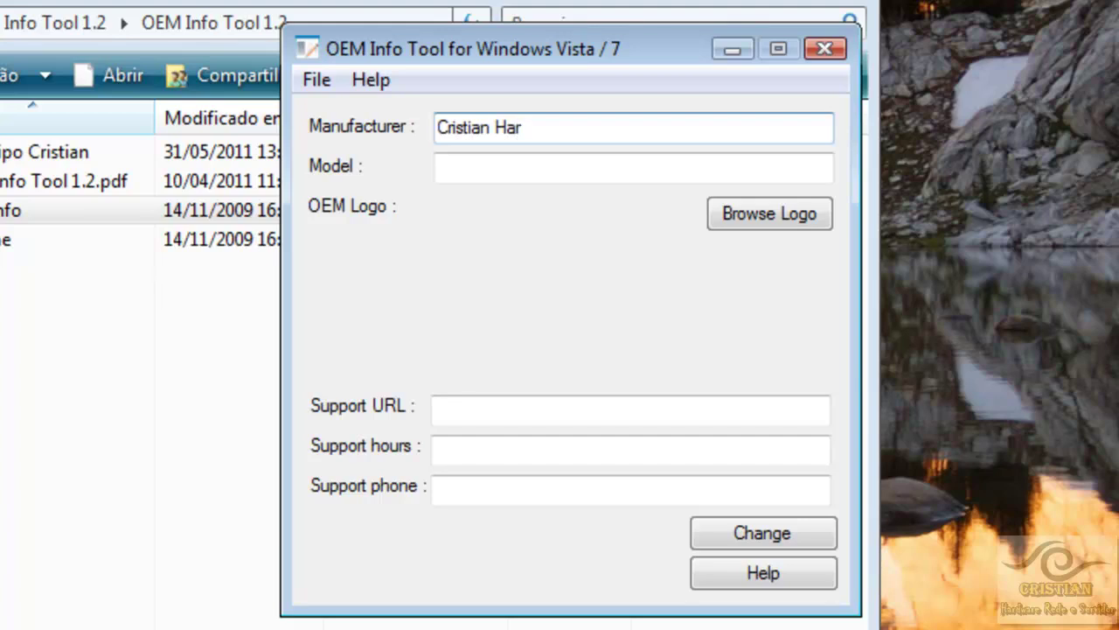
{"action": "type", "text": "dware rEDE"}
{"action": "key", "text": "BackSpace"}
{"action": "key", "text": "BackSpace"}
{"action": "key", "text": "BackSpace"}
{"action": "key", "text": "BackSpace"}
{"action": "type", "text": "rE"}
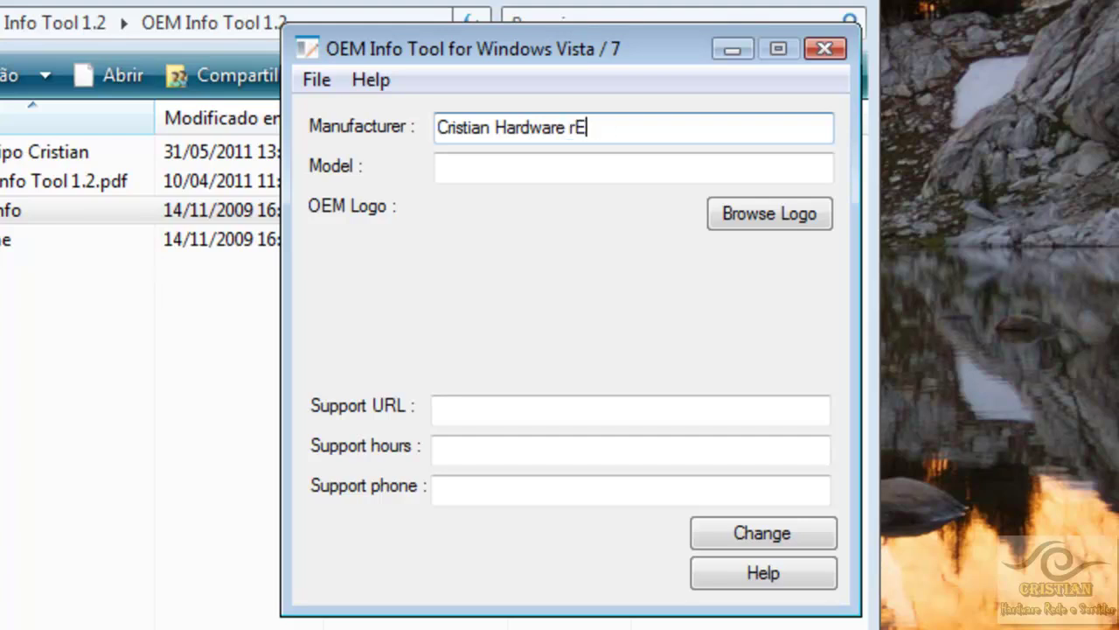
{"action": "key", "text": "BackSpace"}
{"action": "key", "text": "BackSpace"}
{"action": "type", "text": "red"}
{"action": "key", "text": "BackSpace"}
{"action": "key", "text": "BackSpace"}
{"action": "key", "text": "BackSpace"}
{"action": "type", "text": "Rede e S"}
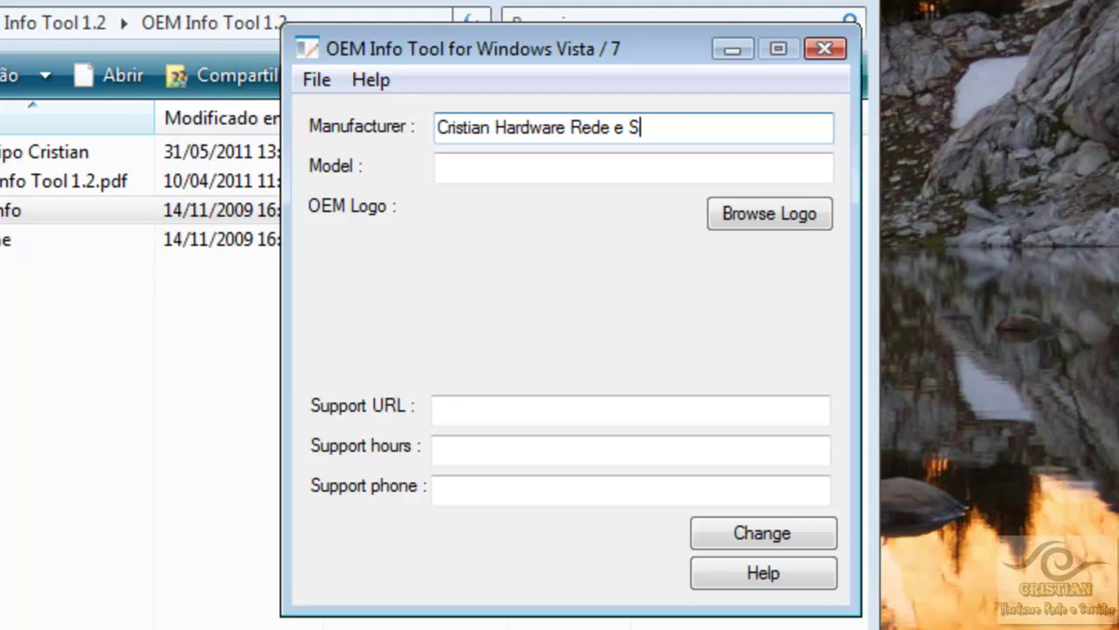
{"action": "type", "text": "ervidores"}
Step: Set the model to CMP and load the Logotipo Cristian image as the OEM logo
{"action": "left_click", "coordinate": [462, 169]}
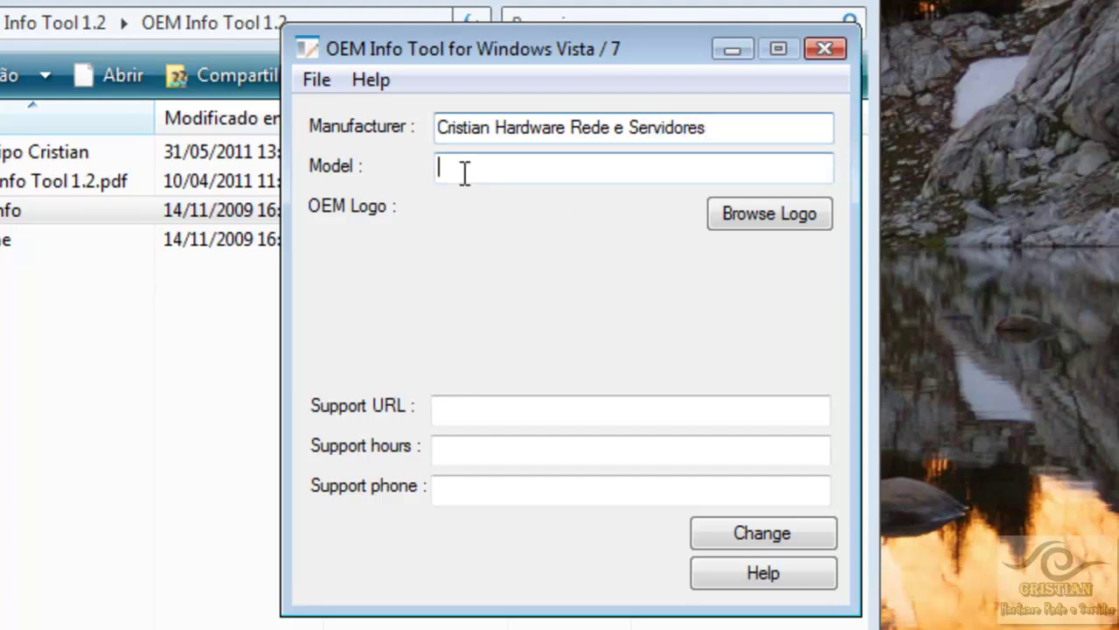
{"action": "type", "text": "CMP"}
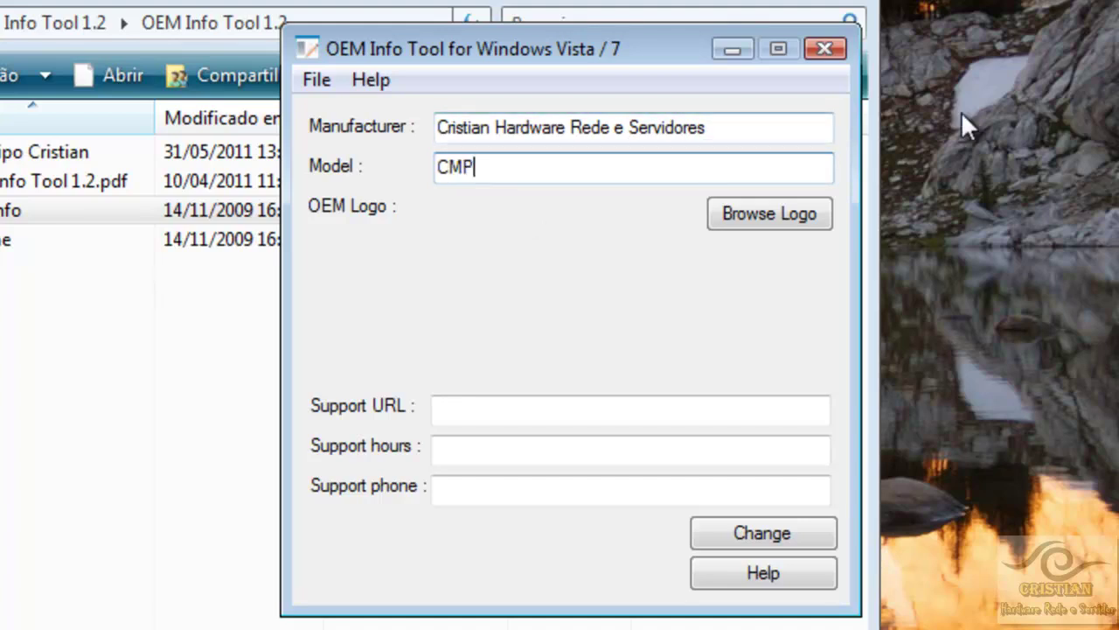
{"action": "left_click", "coordinate": [742, 213]}
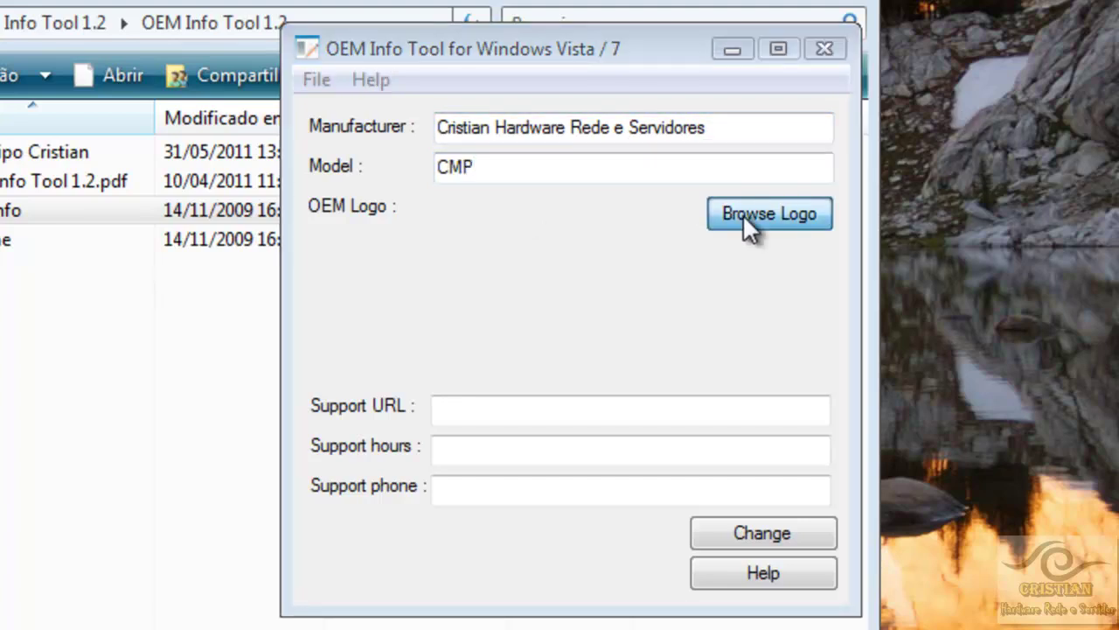
{"action": "left_click", "coordinate": [642, 341]}
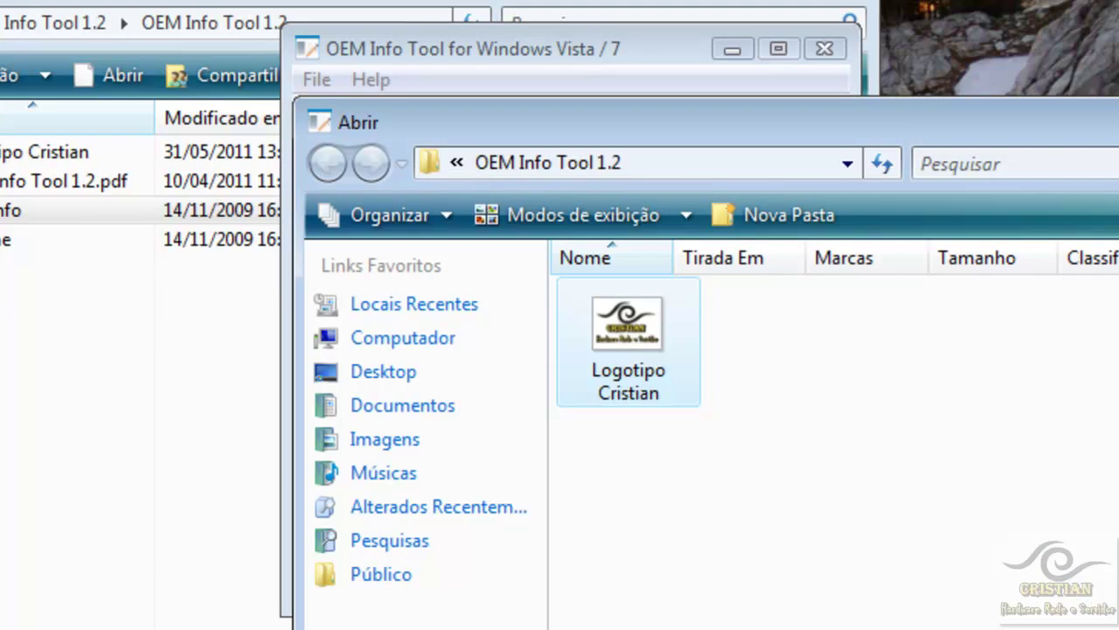
{"action": "key", "text": "Return"}
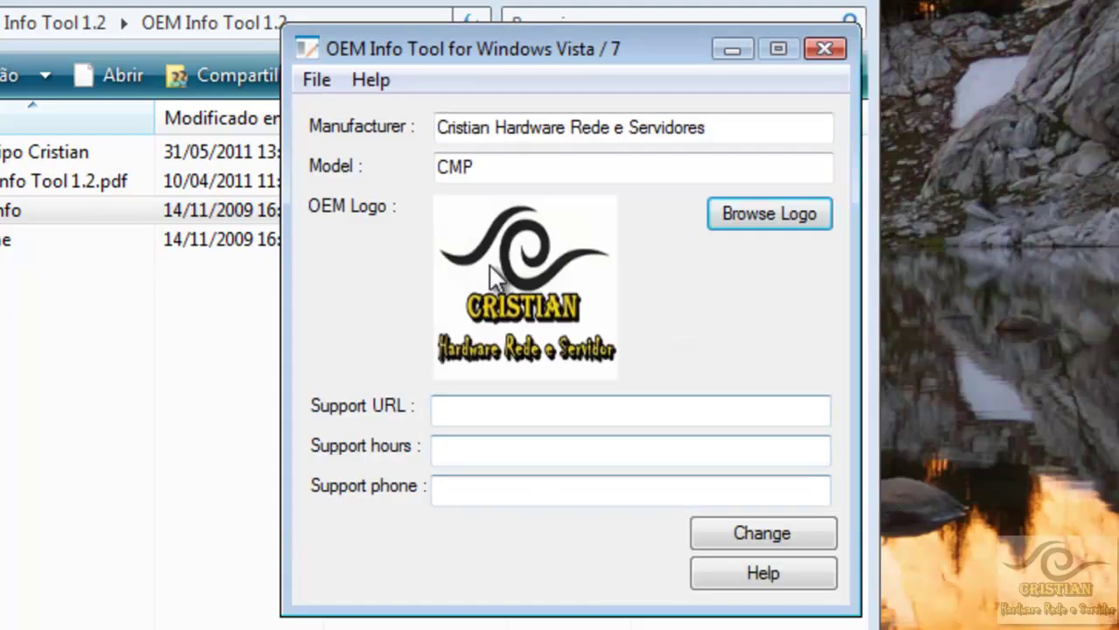
{"action": "left_click", "coordinate": [483, 410]}
{"action": "type", "text": "www"}
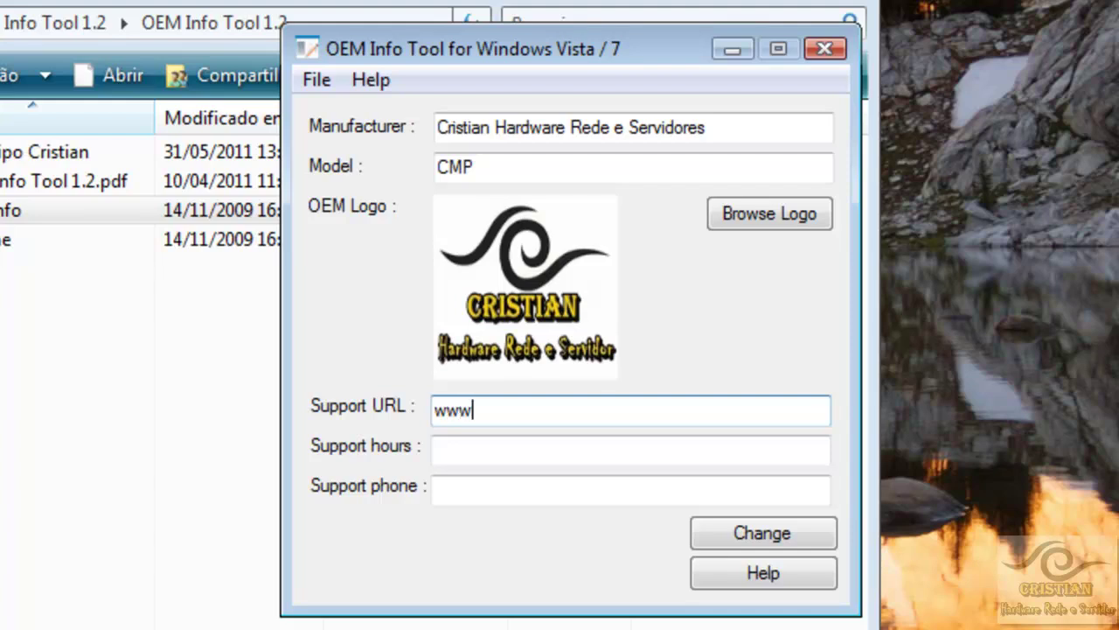
{"action": "type", "text": ".google"}
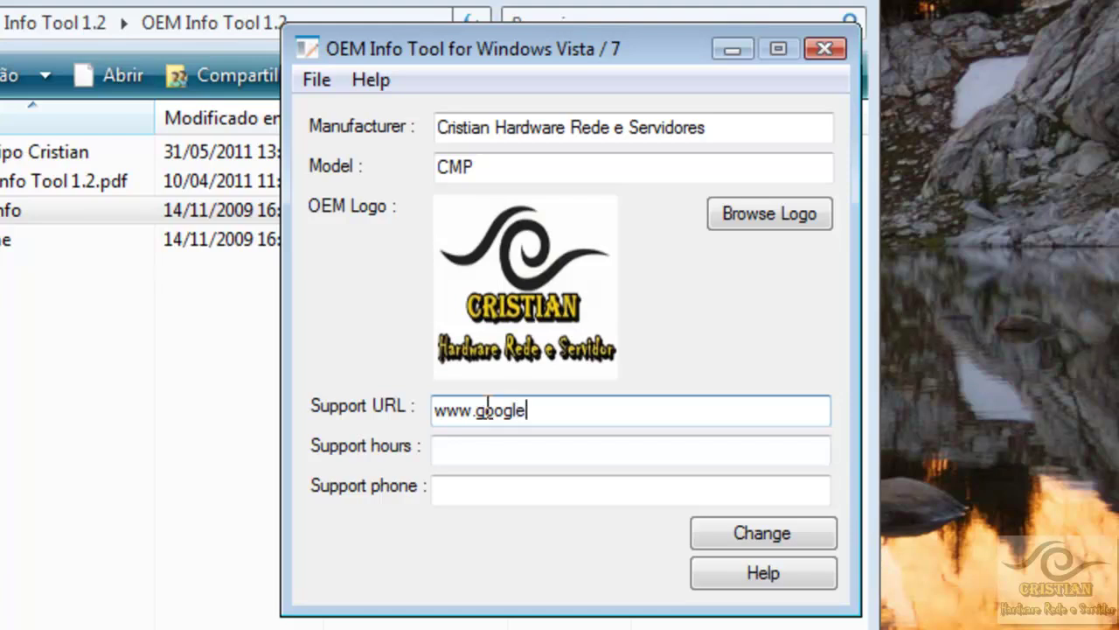
{"action": "type", "text": ".com.br"}
Step: Set the support hours to "24 horas"
{"action": "left_click", "coordinate": [463, 451]}
{"action": "type", "text": "24b"}
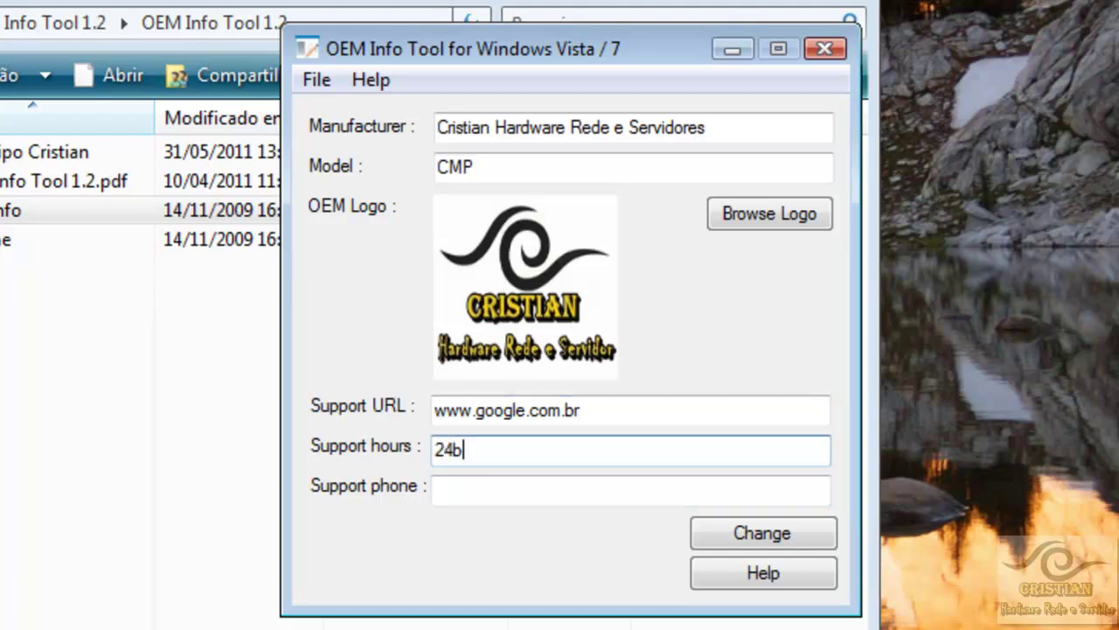
{"action": "key", "text": "BackSpace"}
{"action": "type", "text": "horoas"}
{"action": "key", "text": "BackSpace"}
{"action": "key", "text": "BackSpace"}
{"action": "key", "text": "BackSpace"}
{"action": "type", "text": "as"}
Step: Fill in the support phone number
{"action": "left_click", "coordinate": [482, 487]}
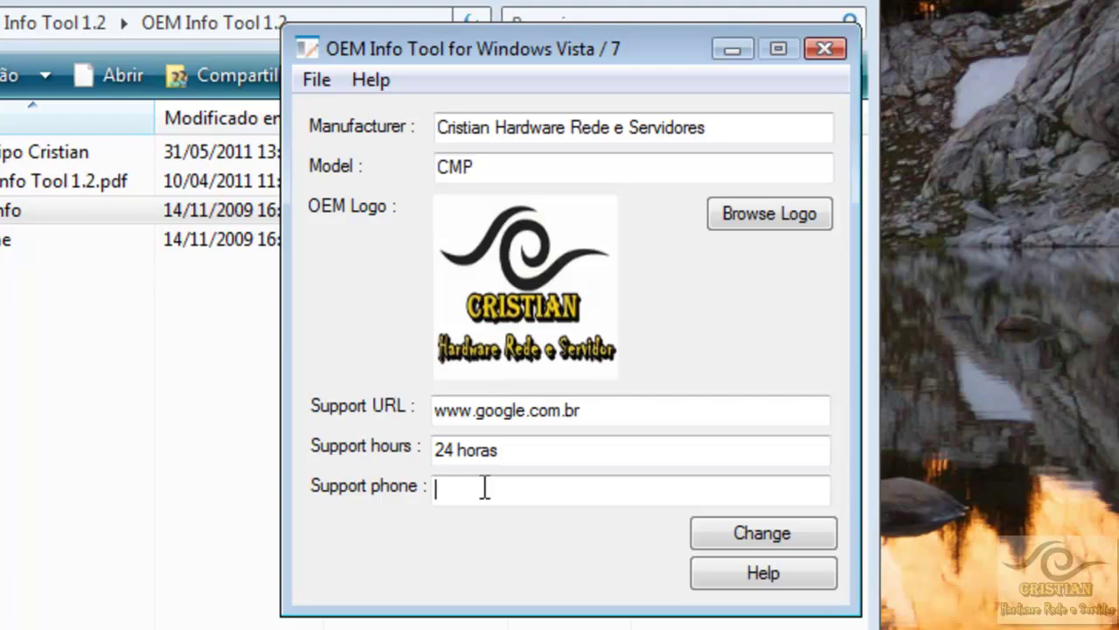
{"action": "type", "text": "(160"}
{"action": "key", "text": "BackSpace"}
{"action": "type", "text": ")6666-666"}
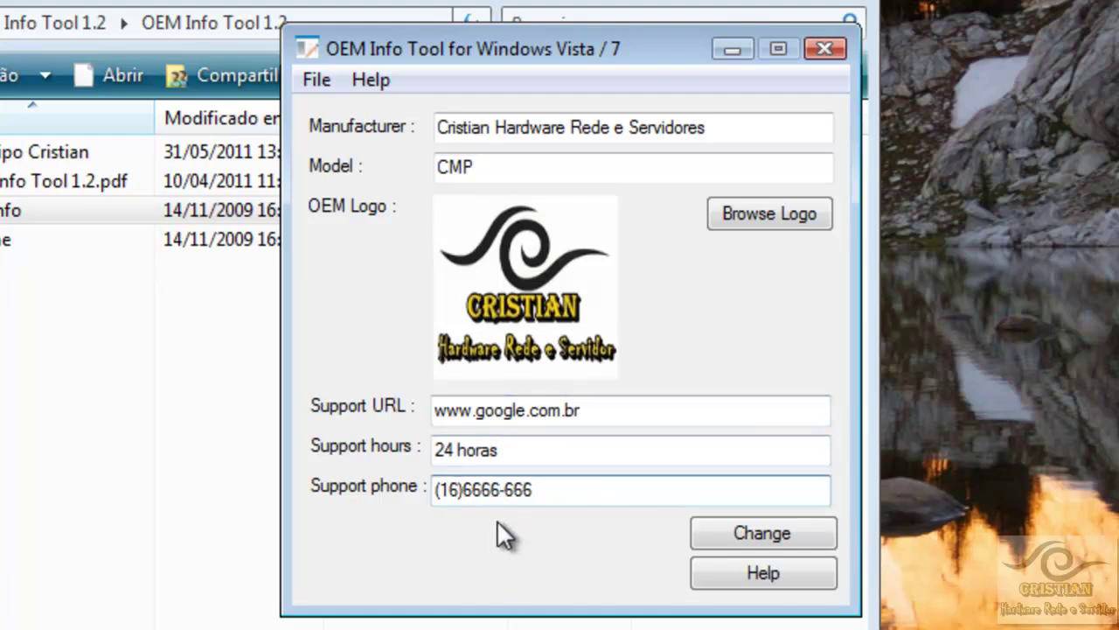
Step: Apply the OEM information changes, and close the tool and its folder window
{"action": "left_click", "coordinate": [754, 536]}
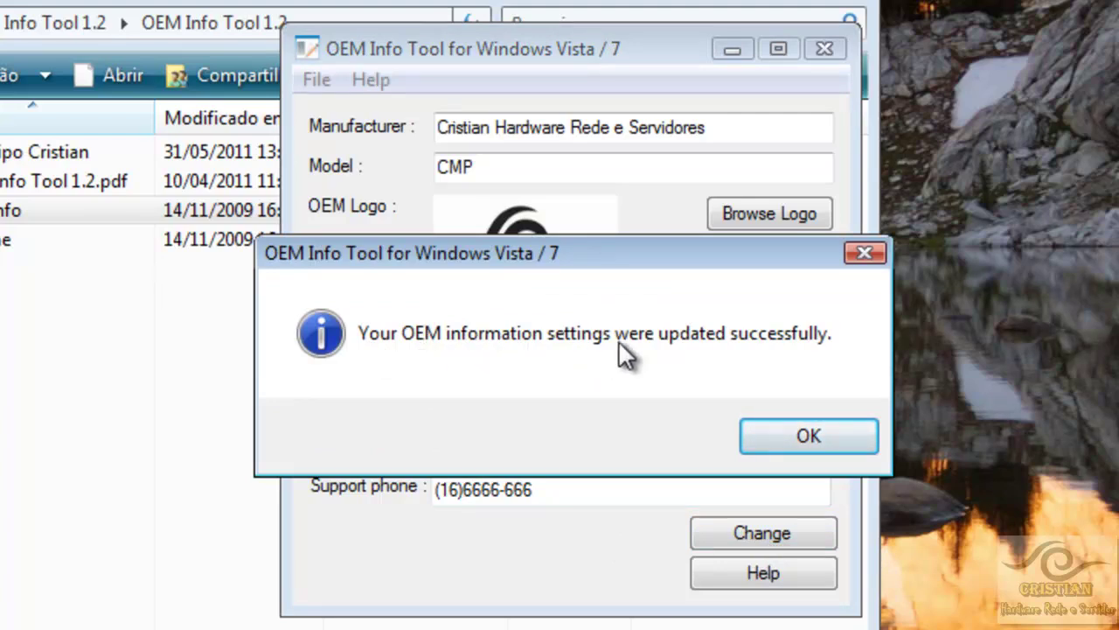
{"action": "left_click", "coordinate": [850, 437]}
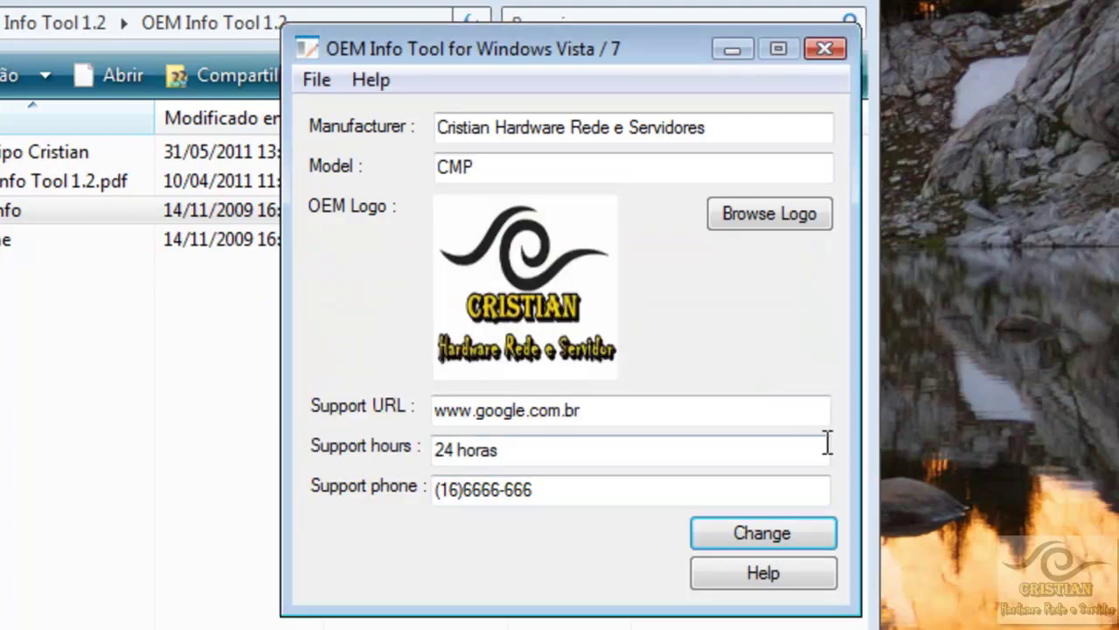
{"action": "left_click", "coordinate": [815, 48]}
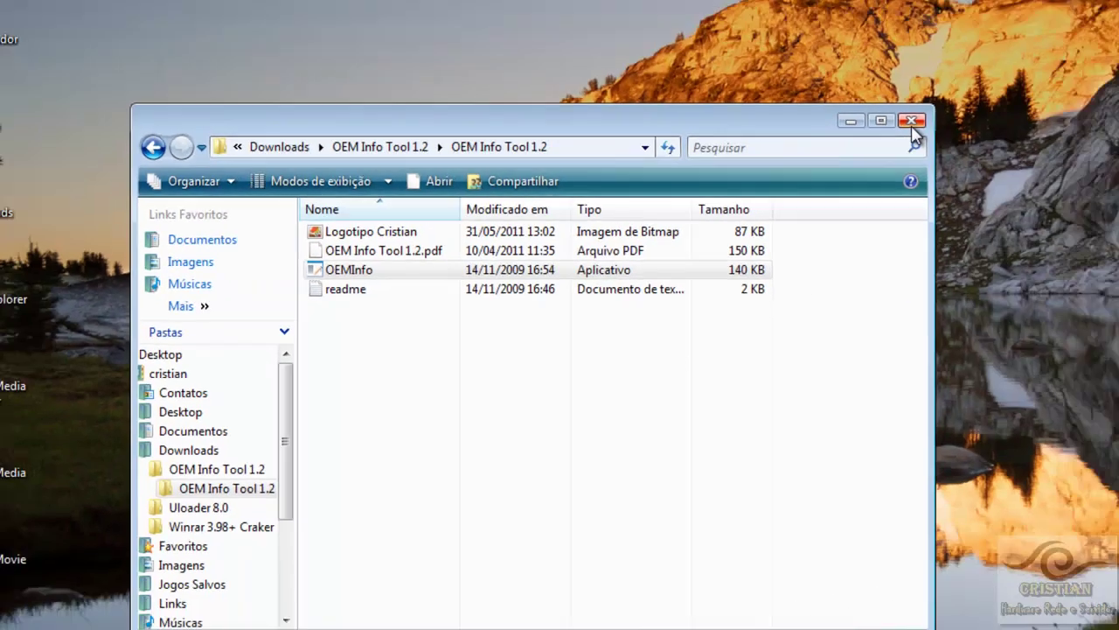
{"action": "left_click", "coordinate": [912, 118]}
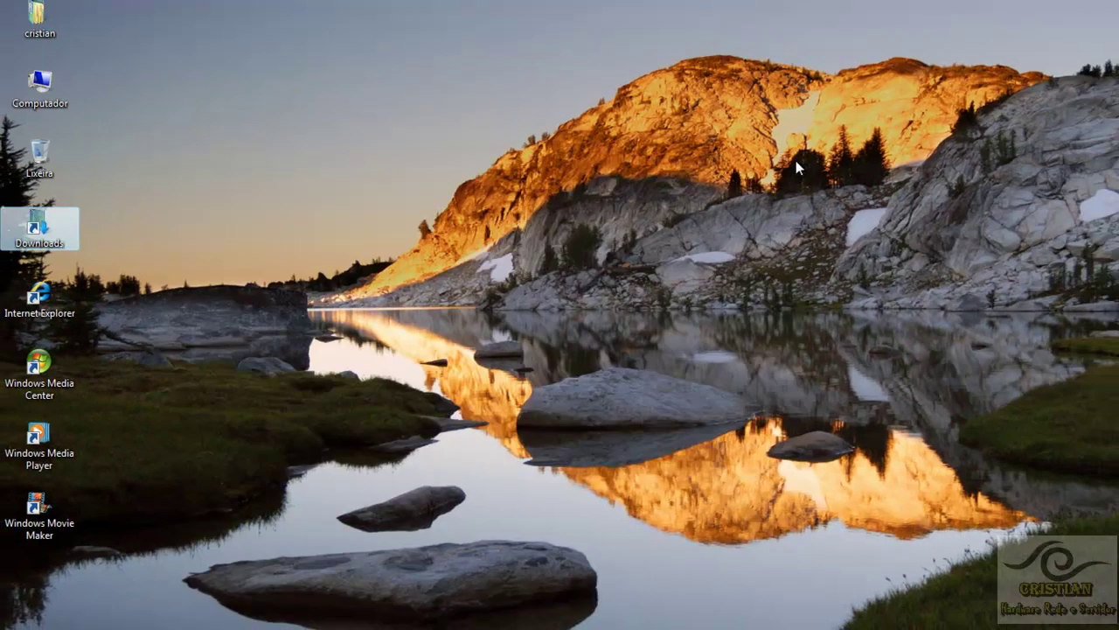
Step: Check the customized manufacturer, model, logo and support details in the System window, and close the window
{"action": "key", "text": "super+Pause"}
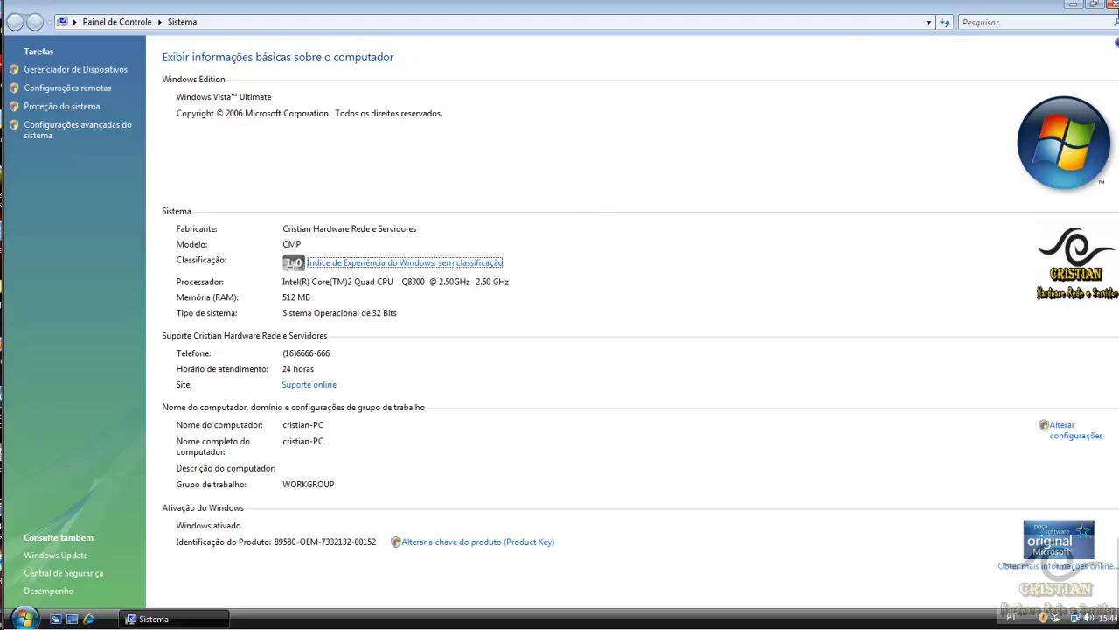
{"action": "left_click", "coordinate": [1112, 7]}
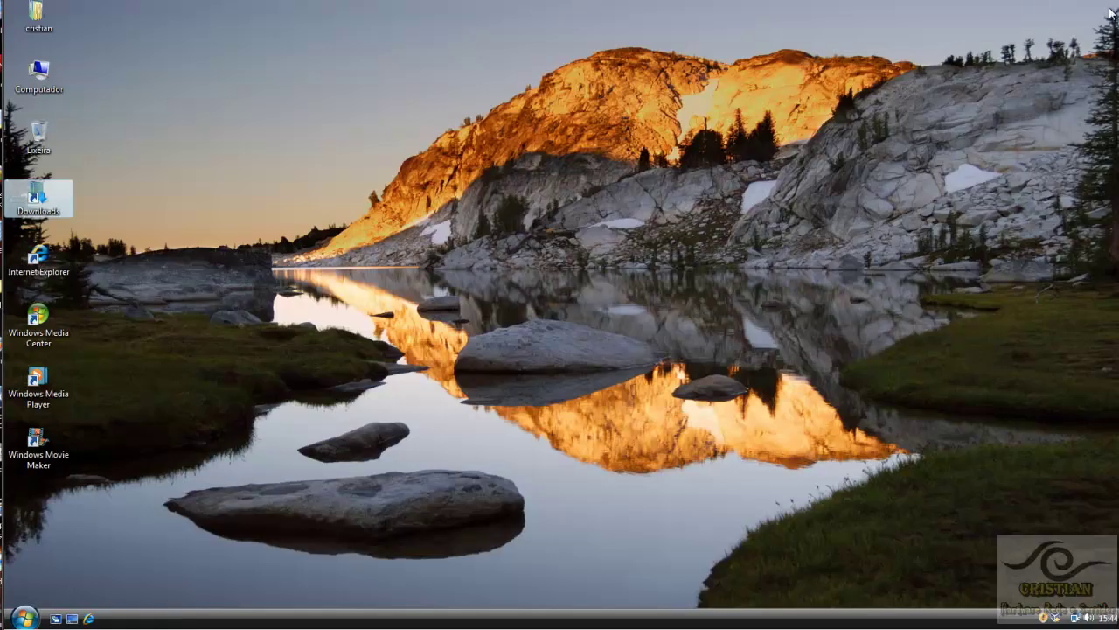
Step: Review the ULoader 8.0 and OEM Info Tool 1.2 archives in the Downloads folder, and close the folder
{"action": "double_click", "coordinate": [35, 199]}
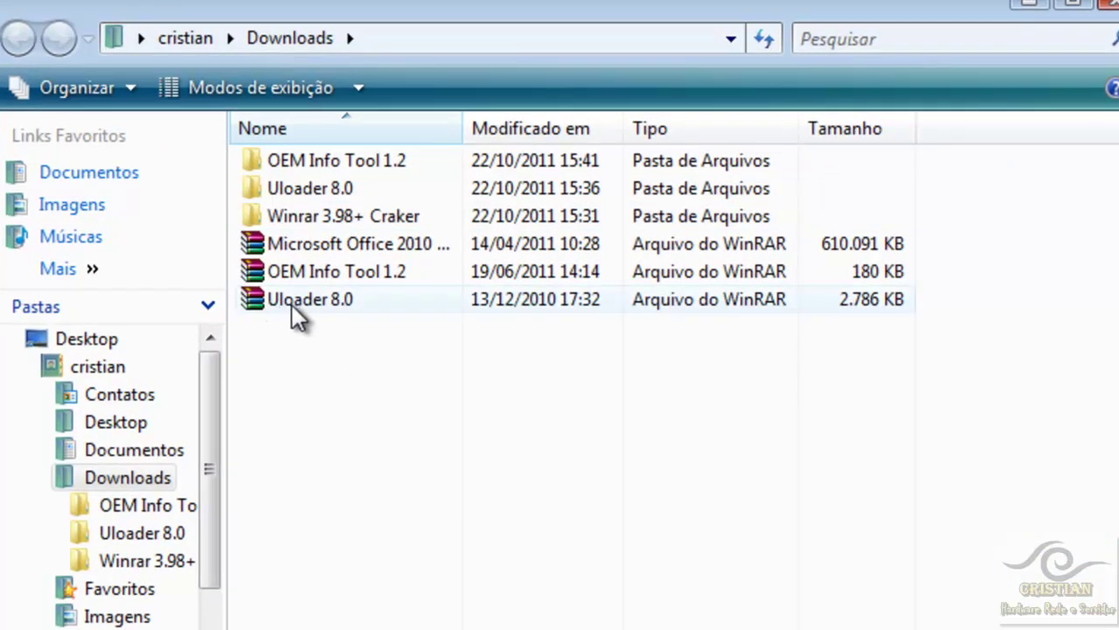
{"action": "mouse_move", "coordinate": [336, 306]}
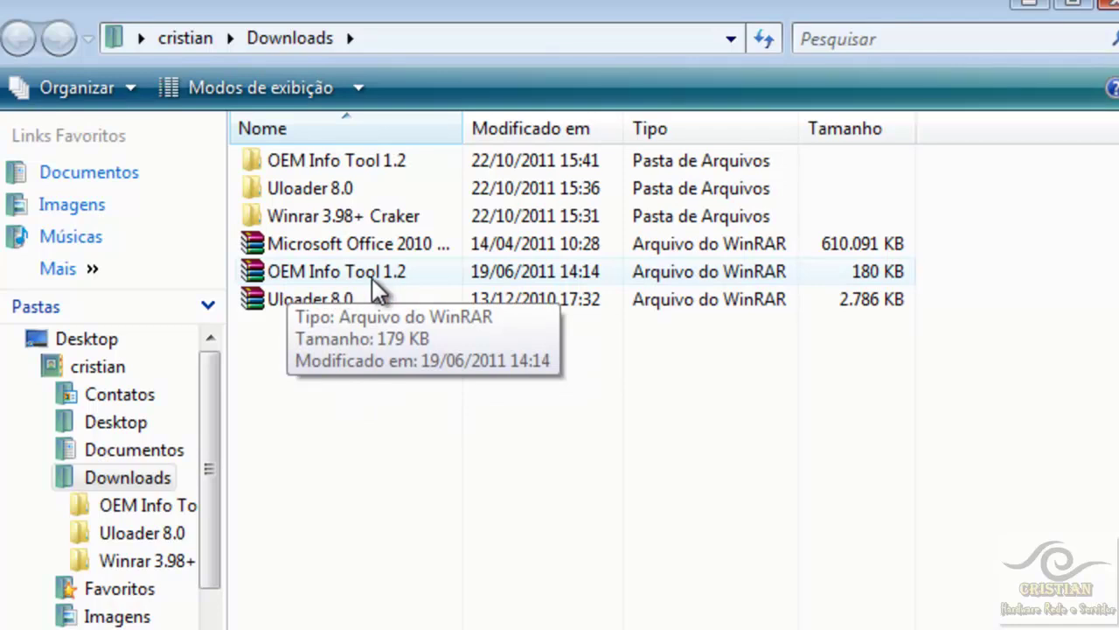
{"action": "left_click", "coordinate": [1114, 3]}
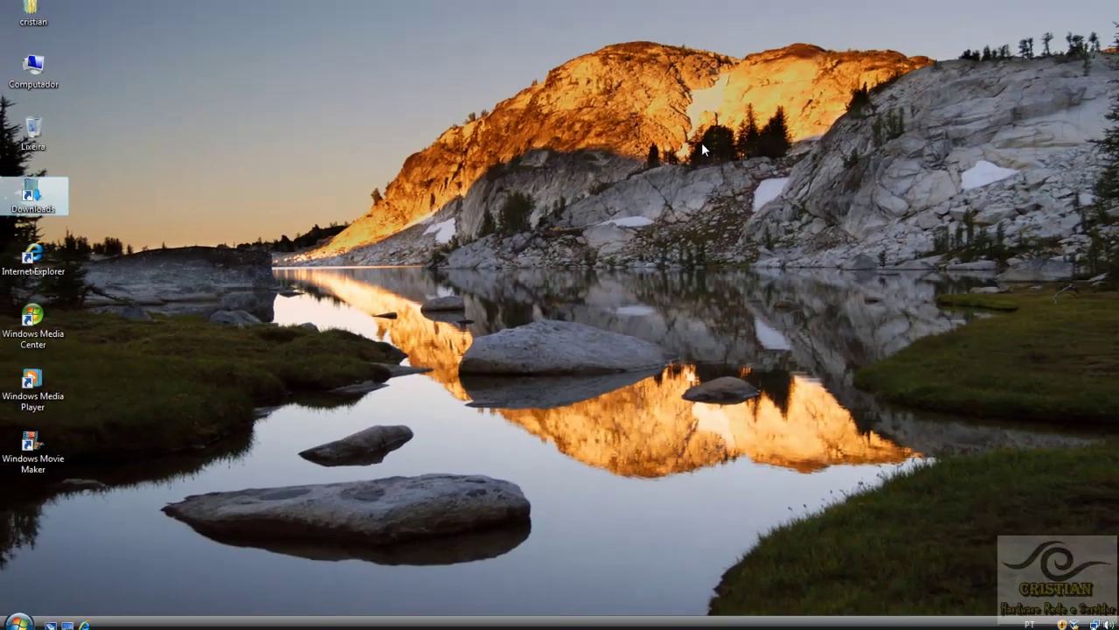
Step: Open the Windows Start menu
{"action": "left_click", "coordinate": [19, 622]}
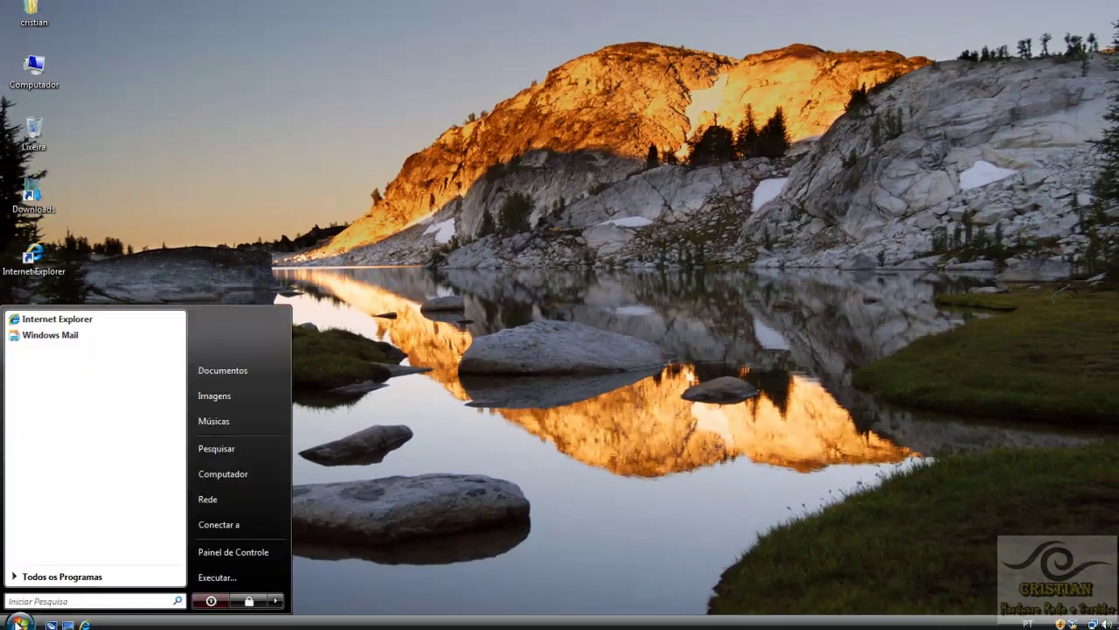